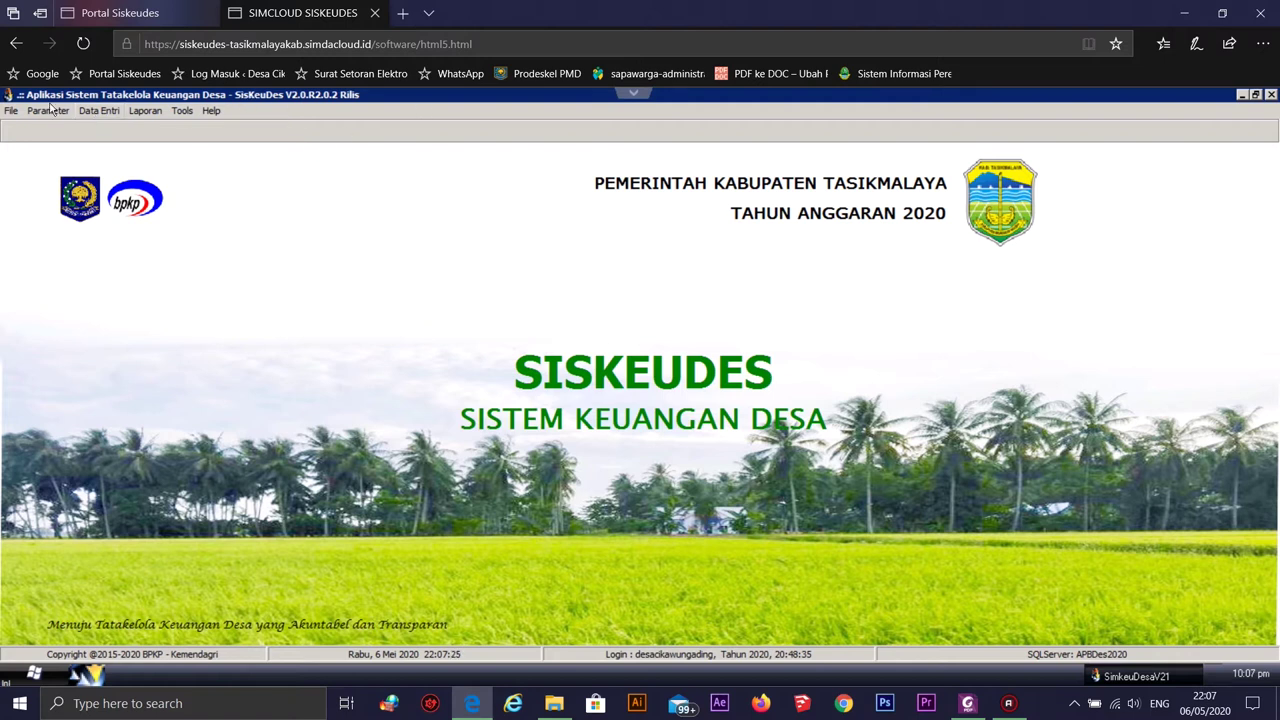
# Change the Status APBDes to PAK in the village's Data Umum Desa record, save it and close the planning form
pyautogui.click(101, 111)
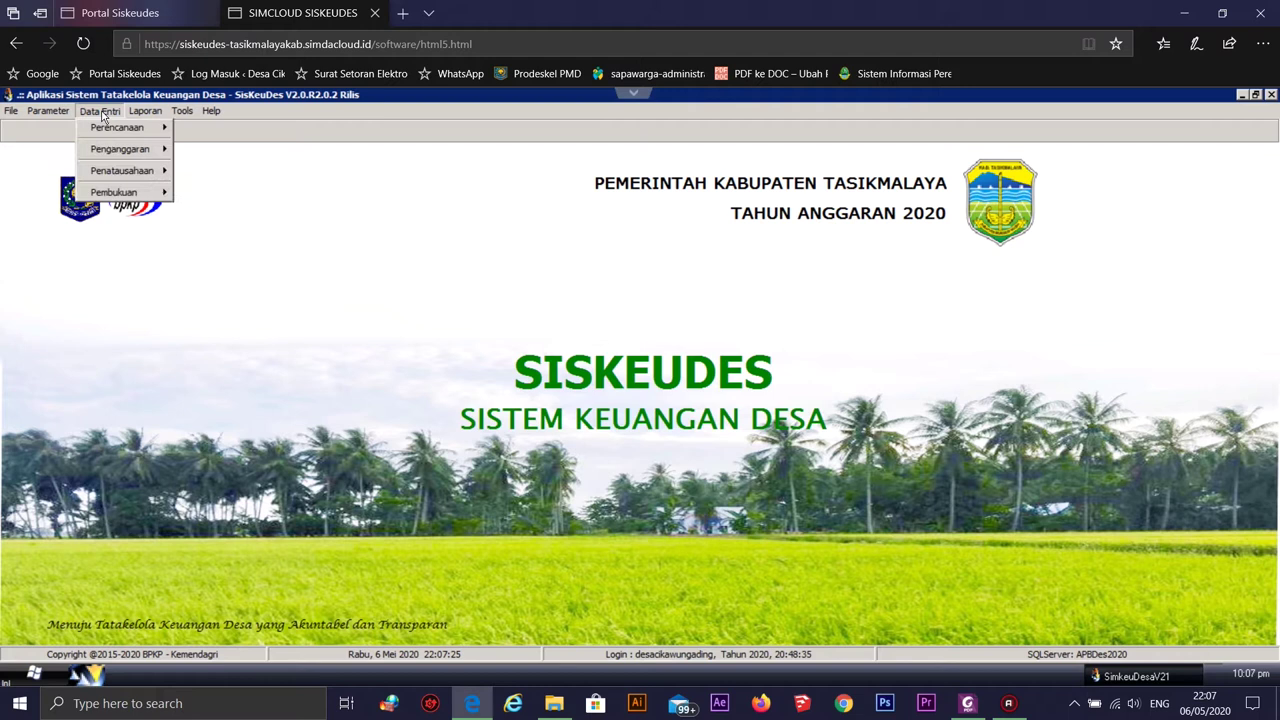
pyautogui.moveTo(117, 127)
pyautogui.click(214, 128)
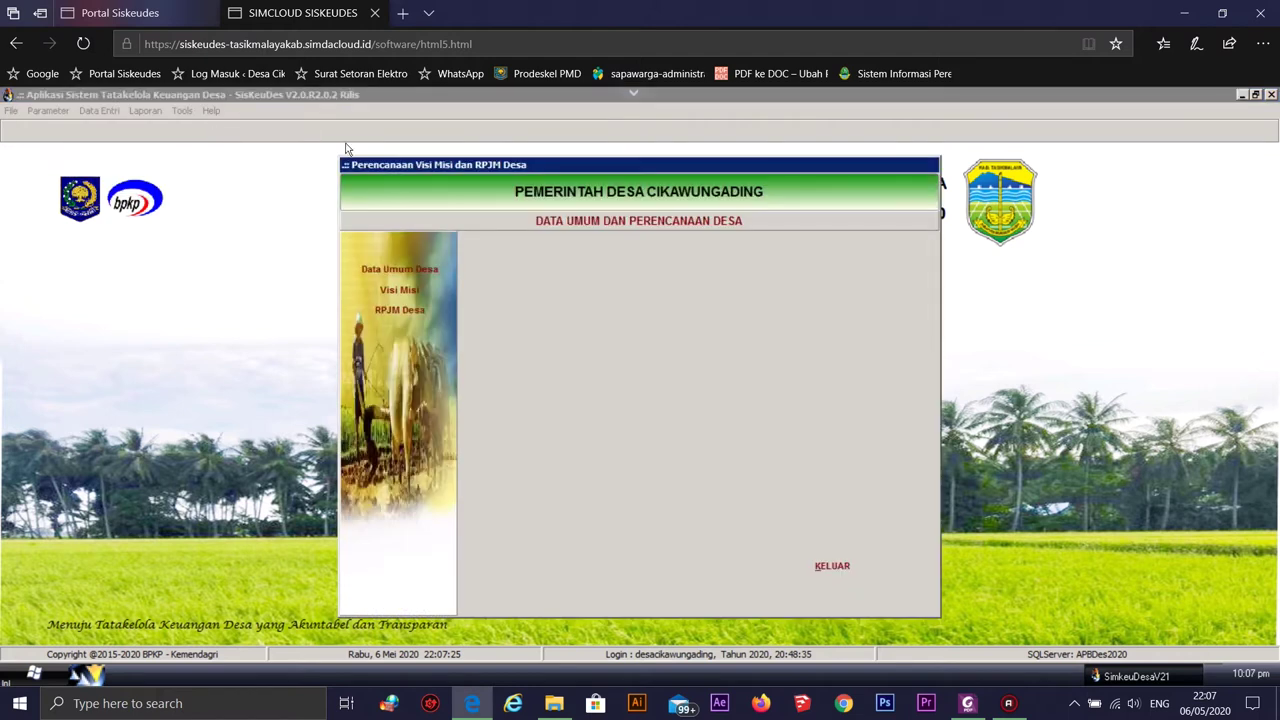
pyautogui.click(430, 270)
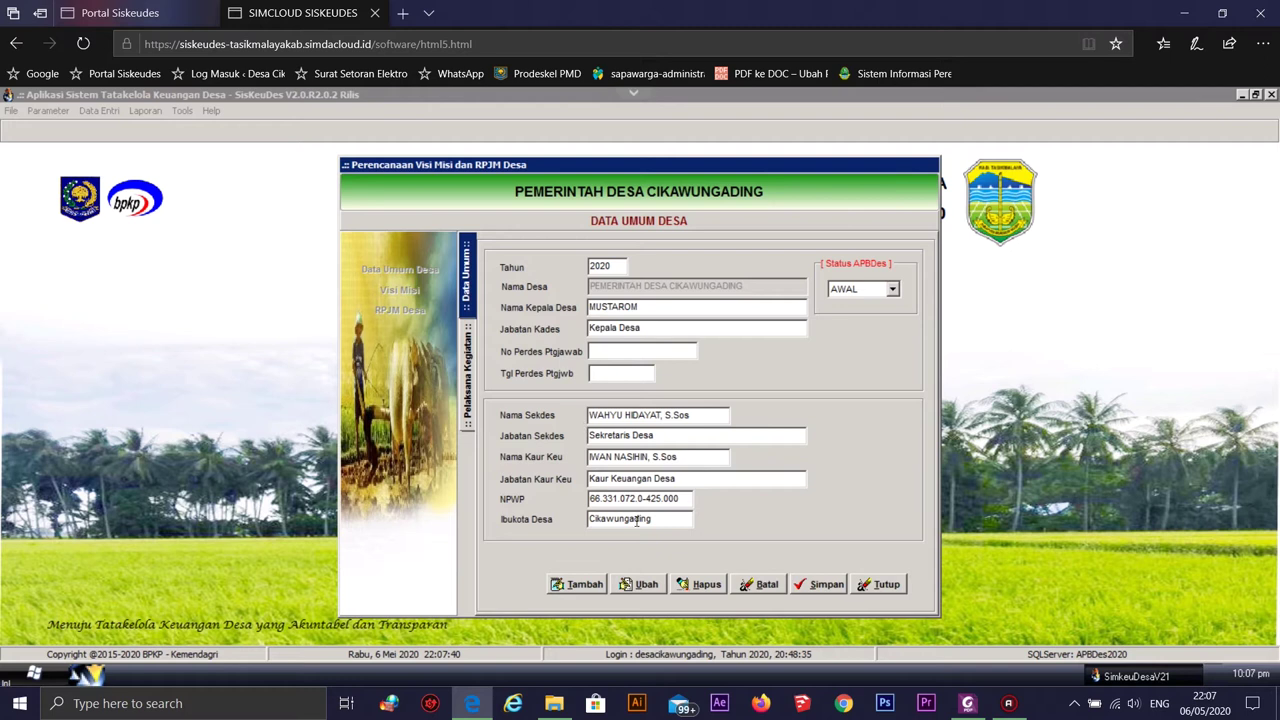
pyautogui.click(641, 585)
pyautogui.click(892, 289)
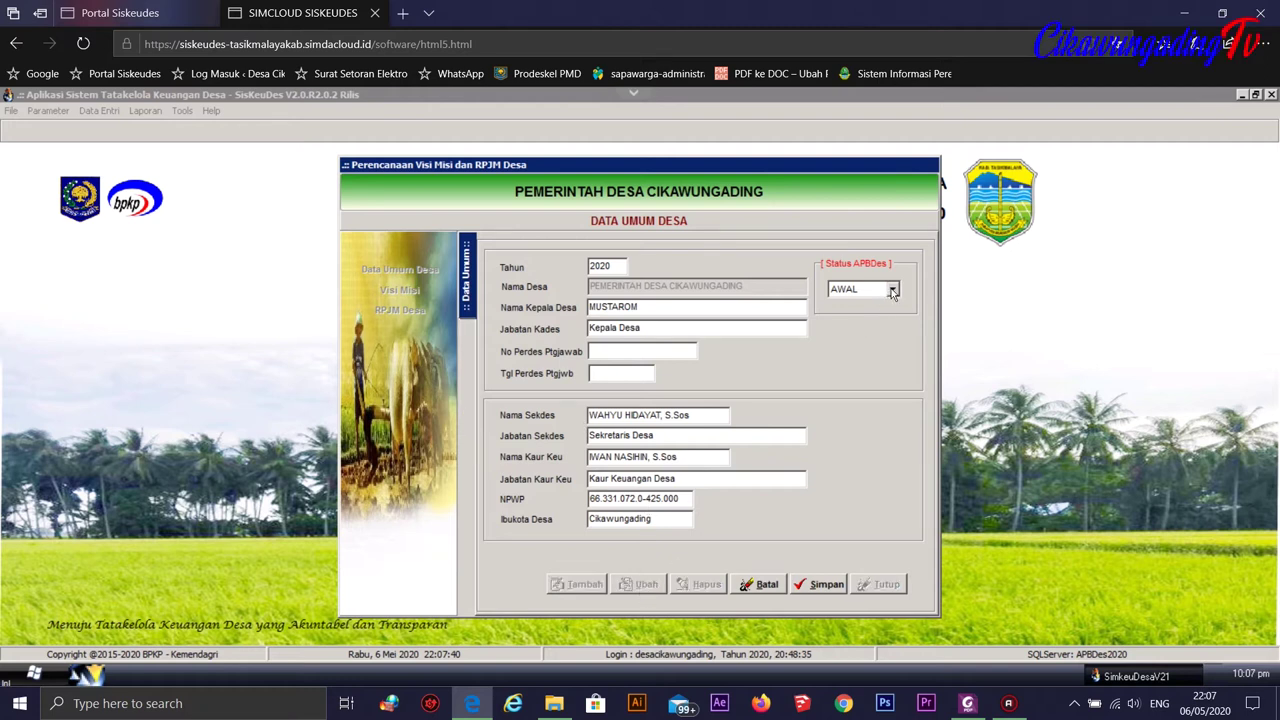
pyautogui.click(857, 318)
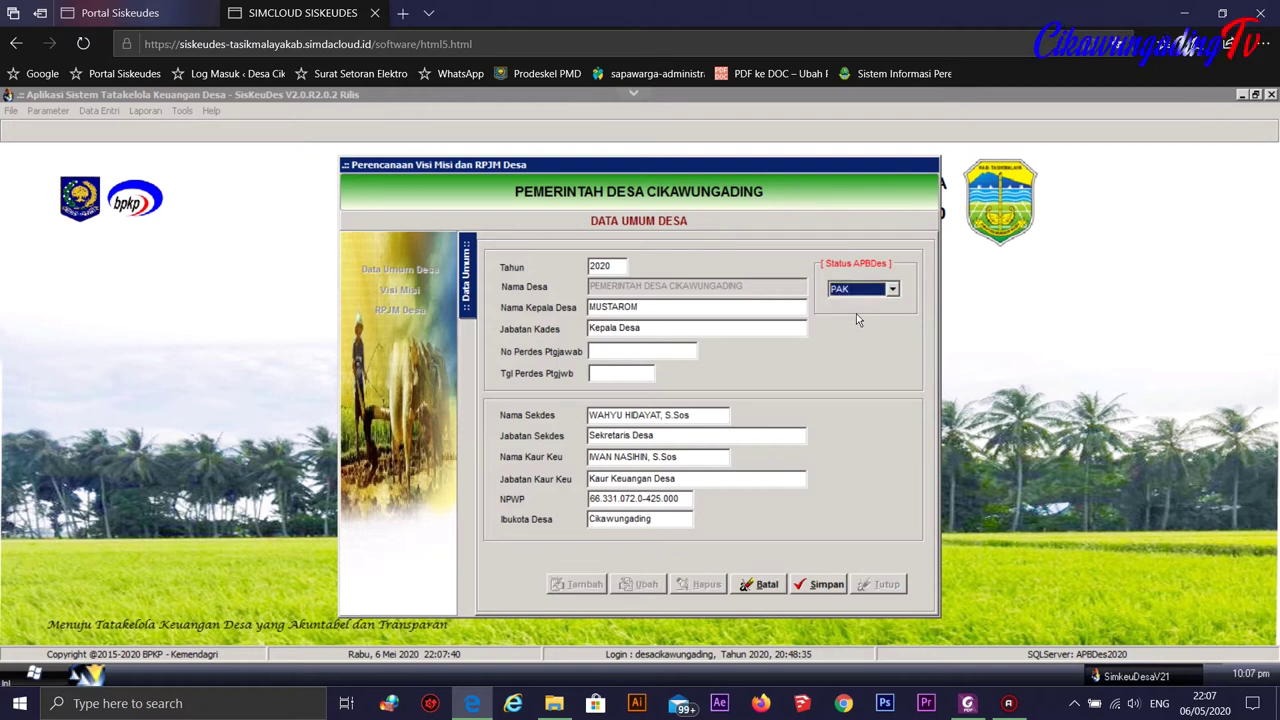
pyautogui.click(822, 585)
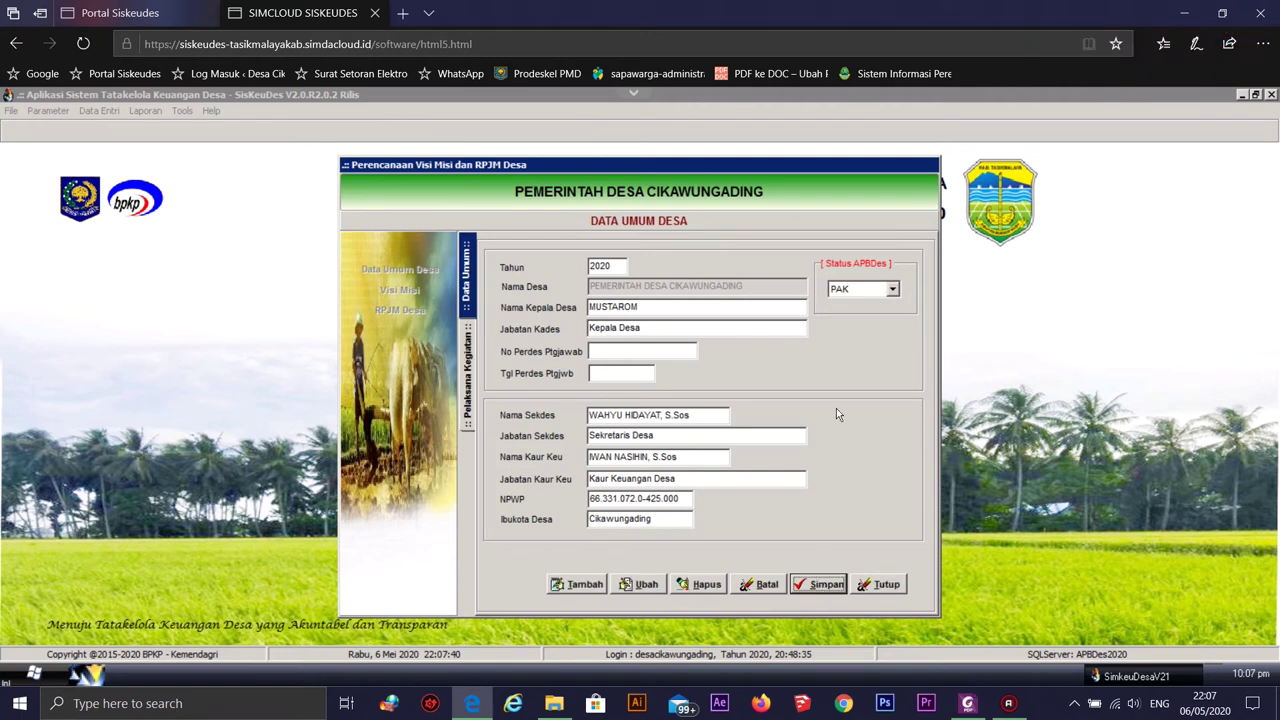
pyautogui.click(884, 586)
pyautogui.click(836, 568)
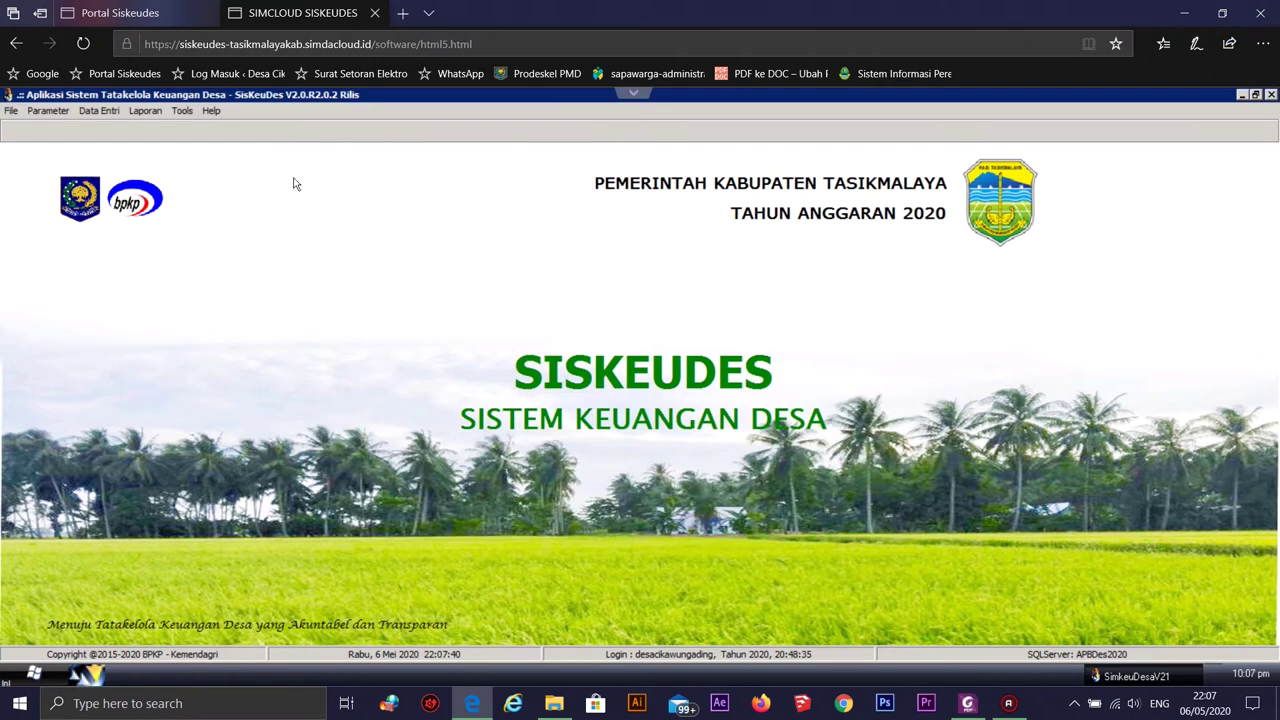
# Open the budget's activity list for Sub Bidang Keadaan Mendesak under the disaster, emergency and urgent-needs field (01.2004.05)
pyautogui.click(108, 111)
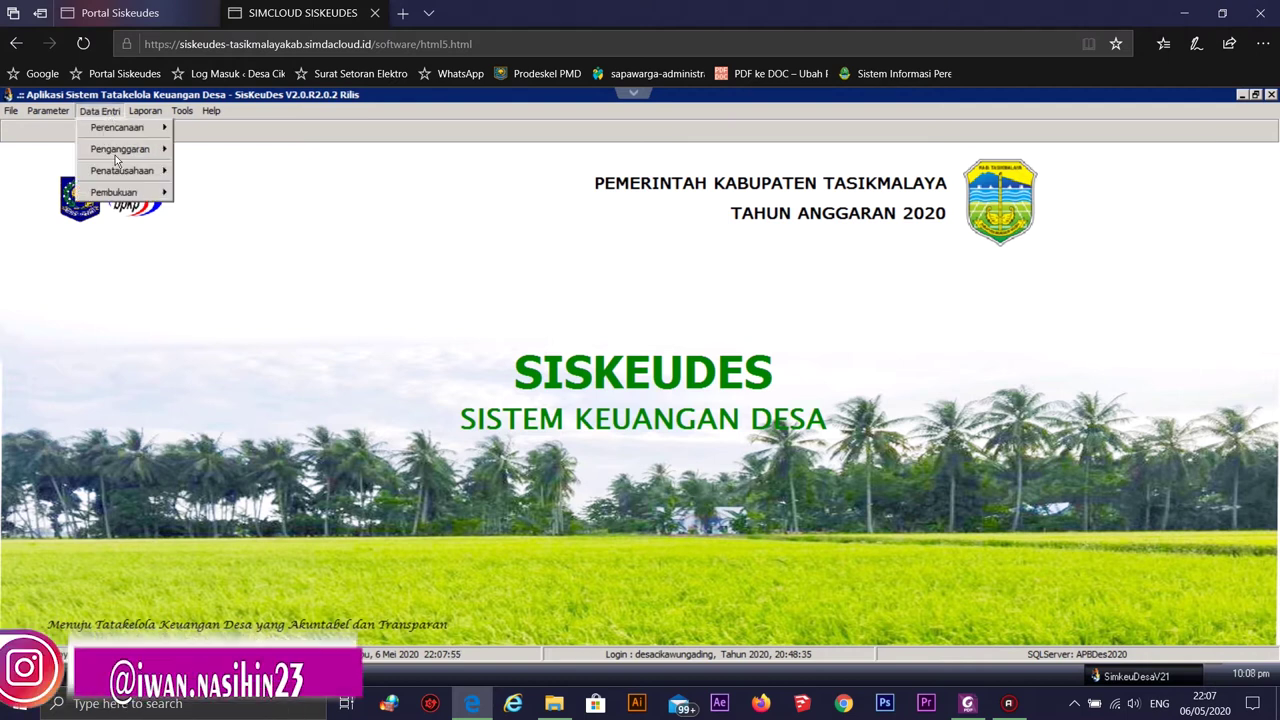
pyautogui.moveTo(118, 151)
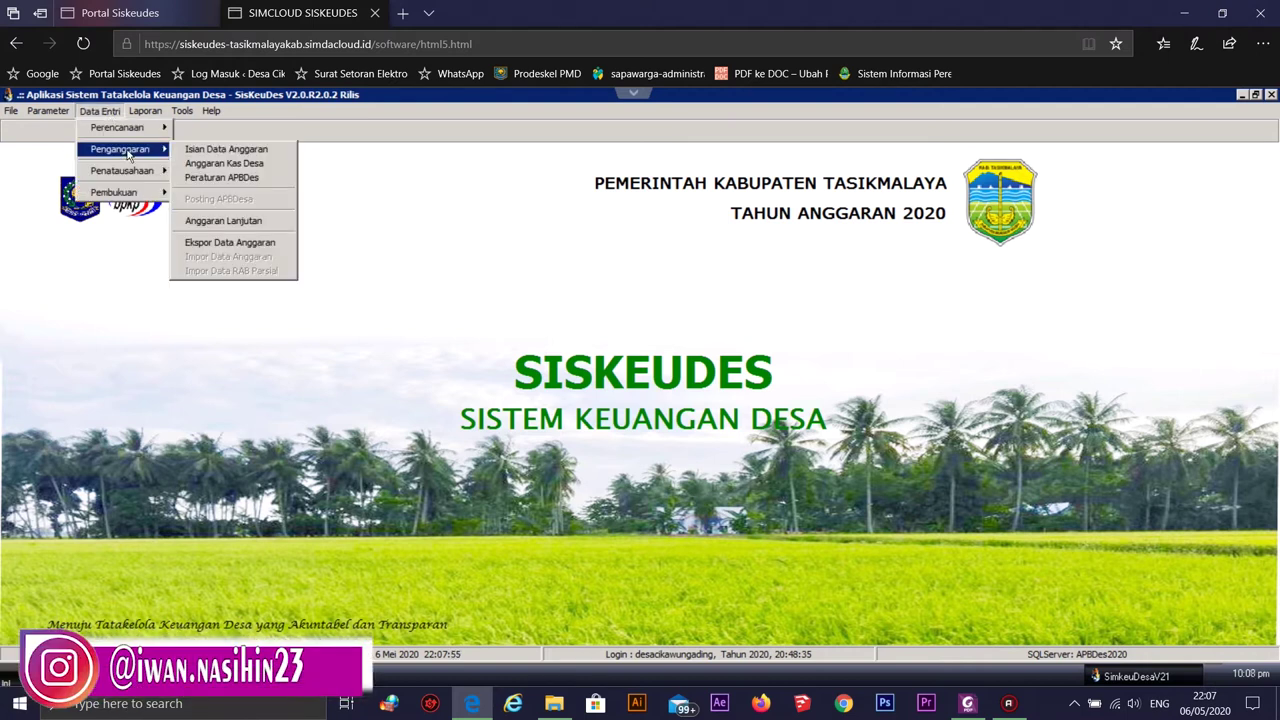
pyautogui.click(232, 150)
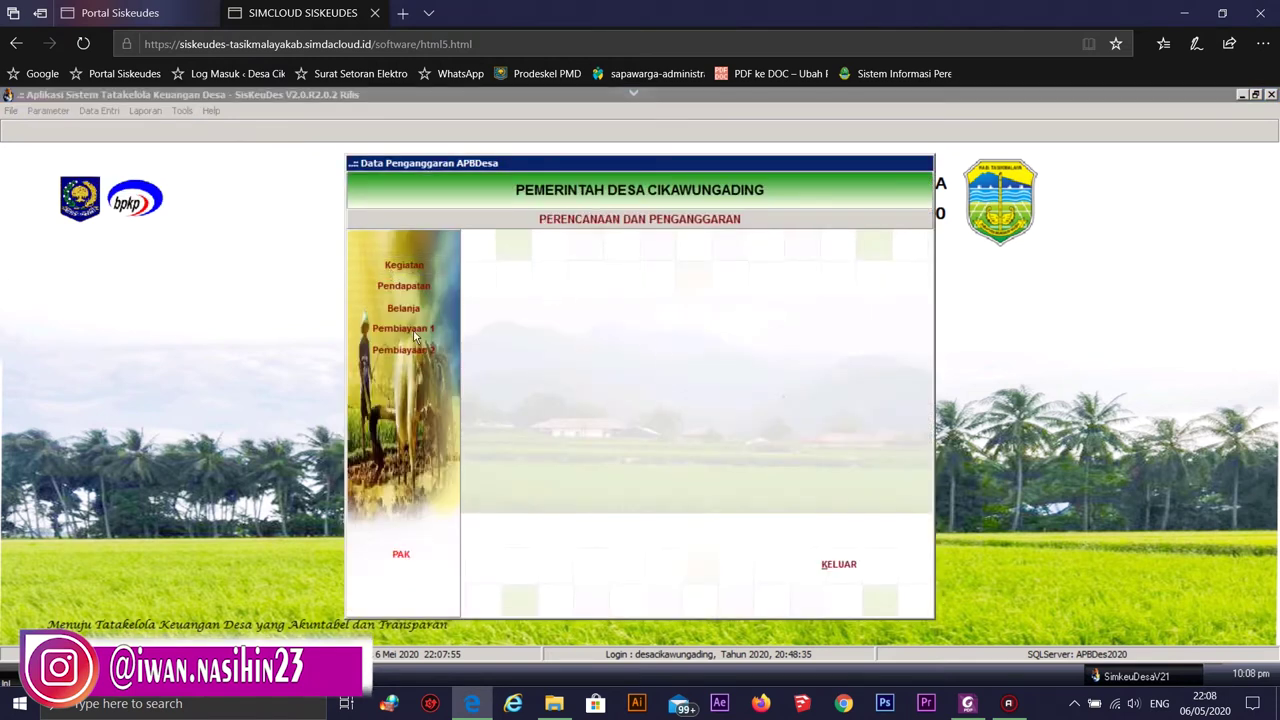
pyautogui.click(405, 265)
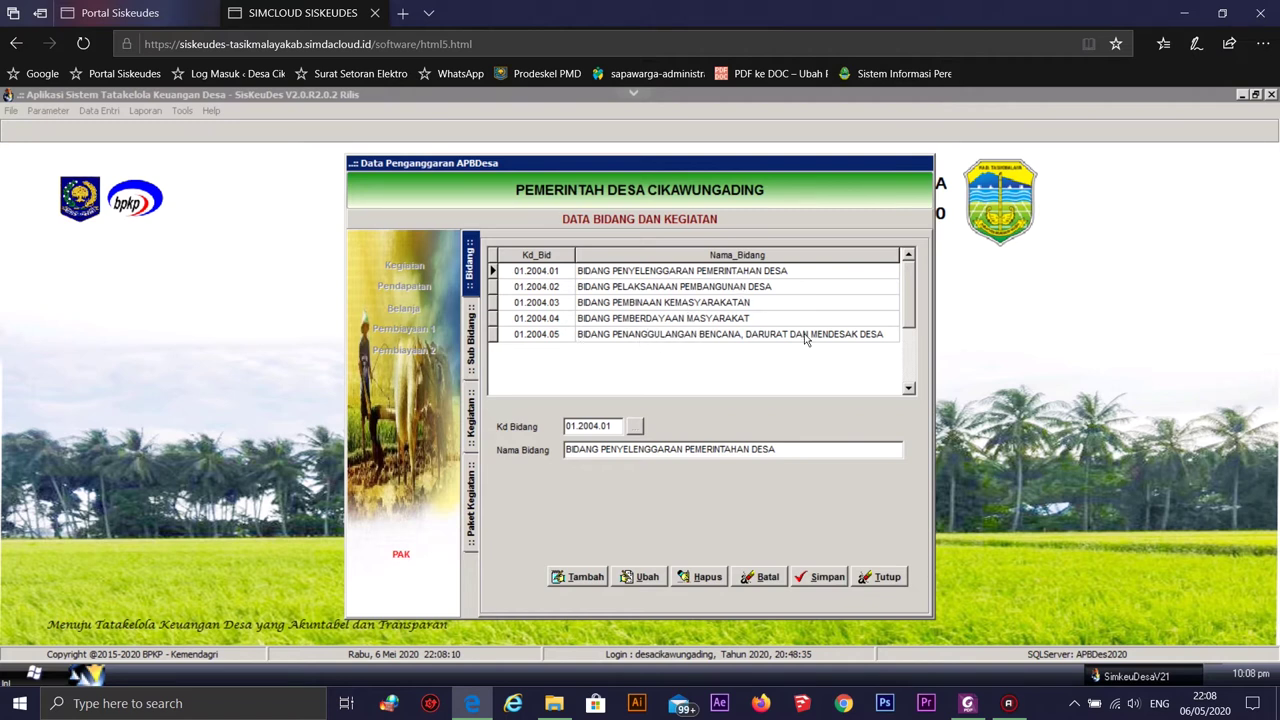
pyautogui.doubleClick(696, 338)
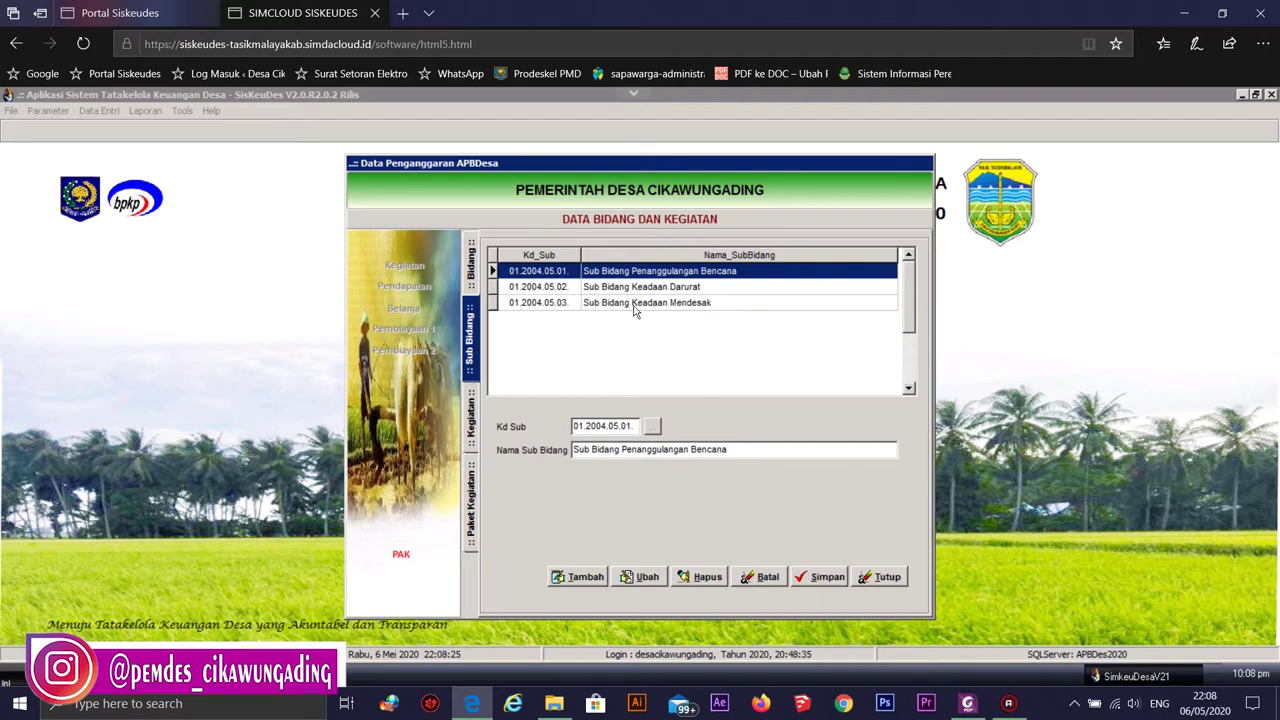
pyautogui.doubleClick(669, 305)
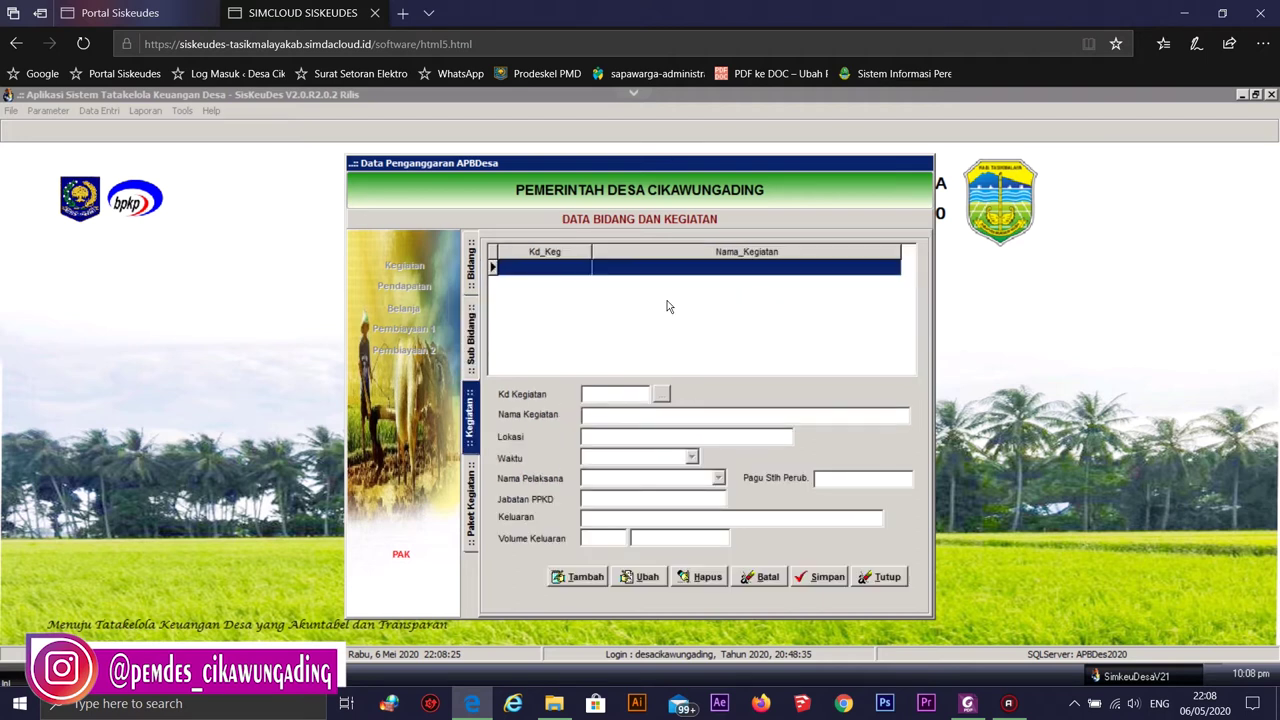
# Add a new activity and assign it the code 05.03.01, Penanganan Keadaan Mendesak
pyautogui.click(595, 577)
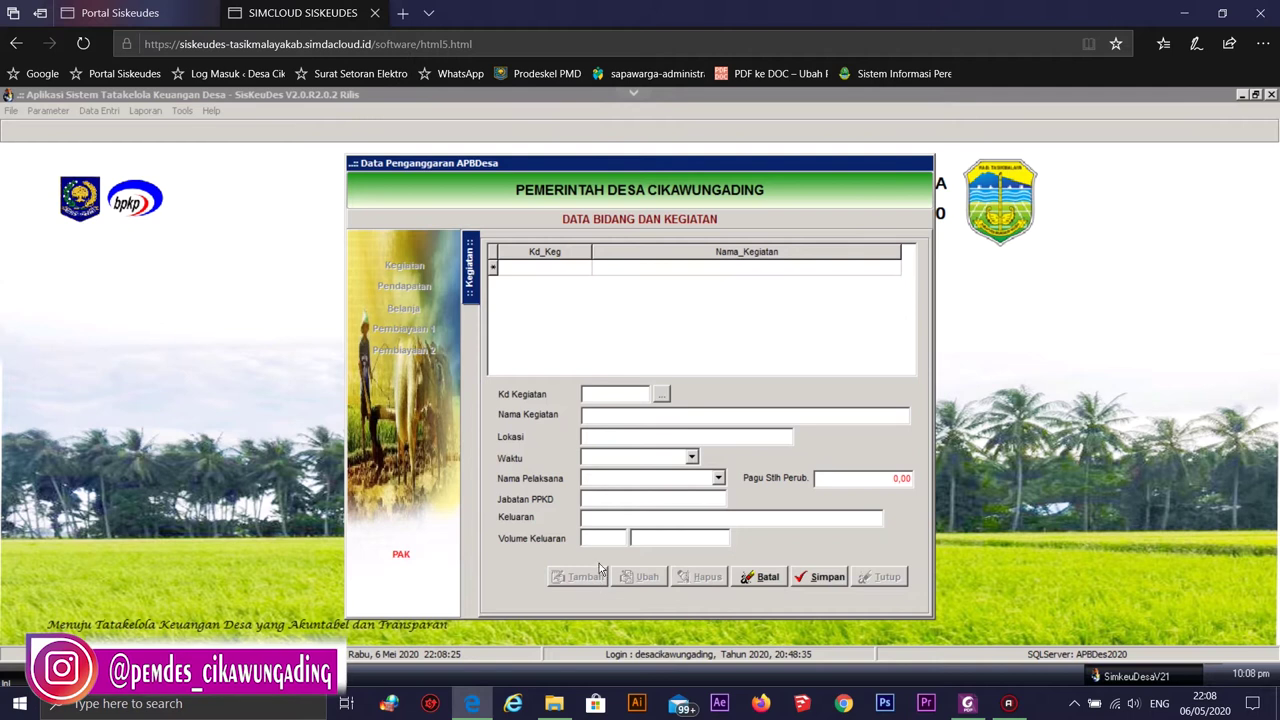
pyautogui.click(664, 397)
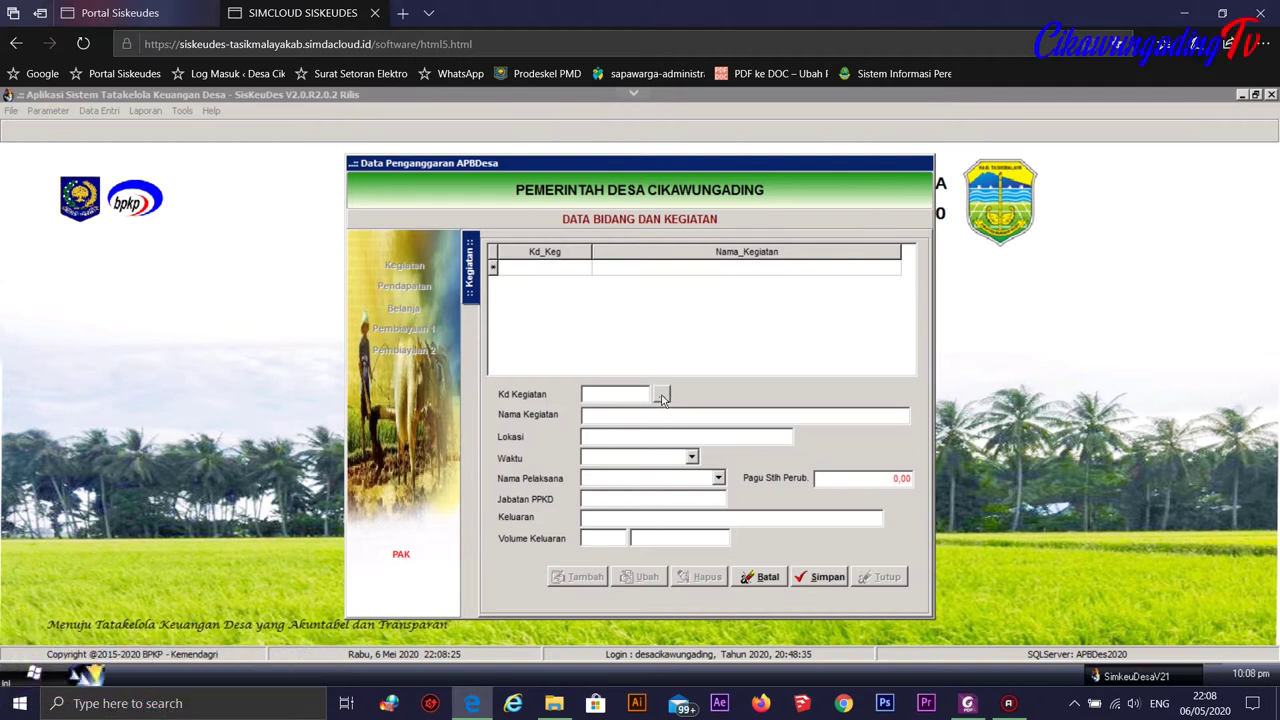
pyautogui.click(628, 287)
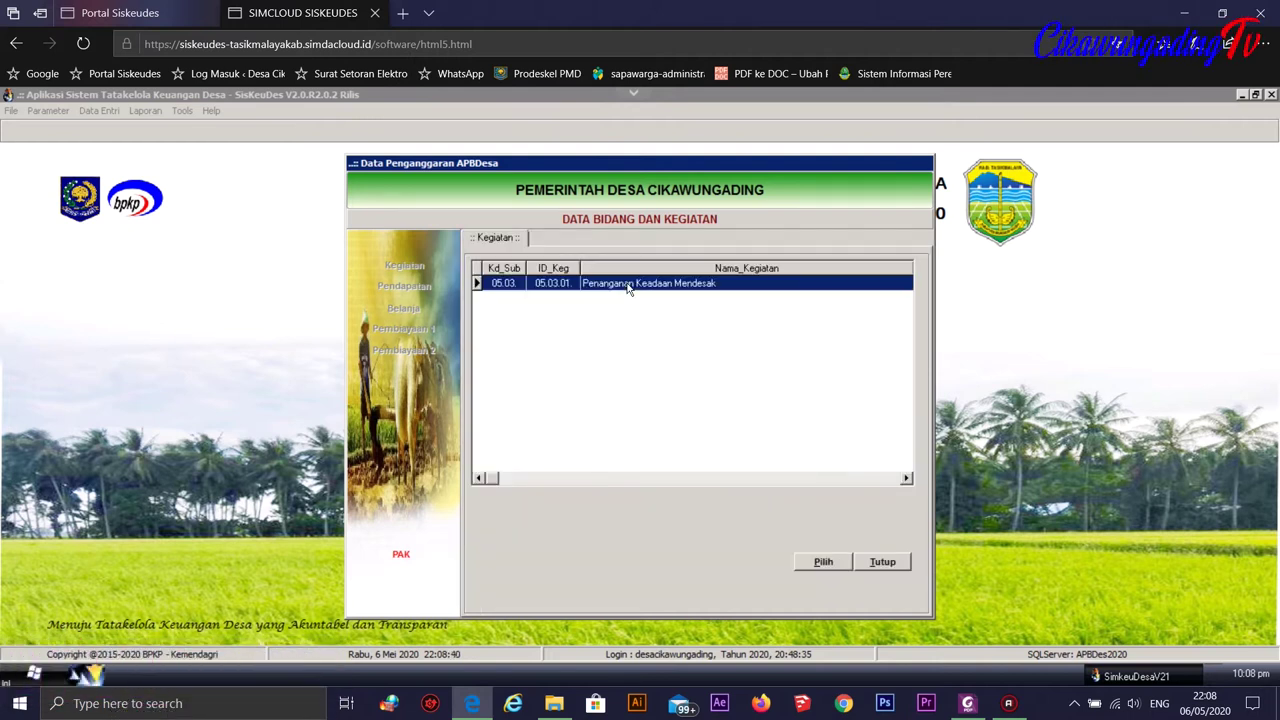
pyautogui.click(823, 562)
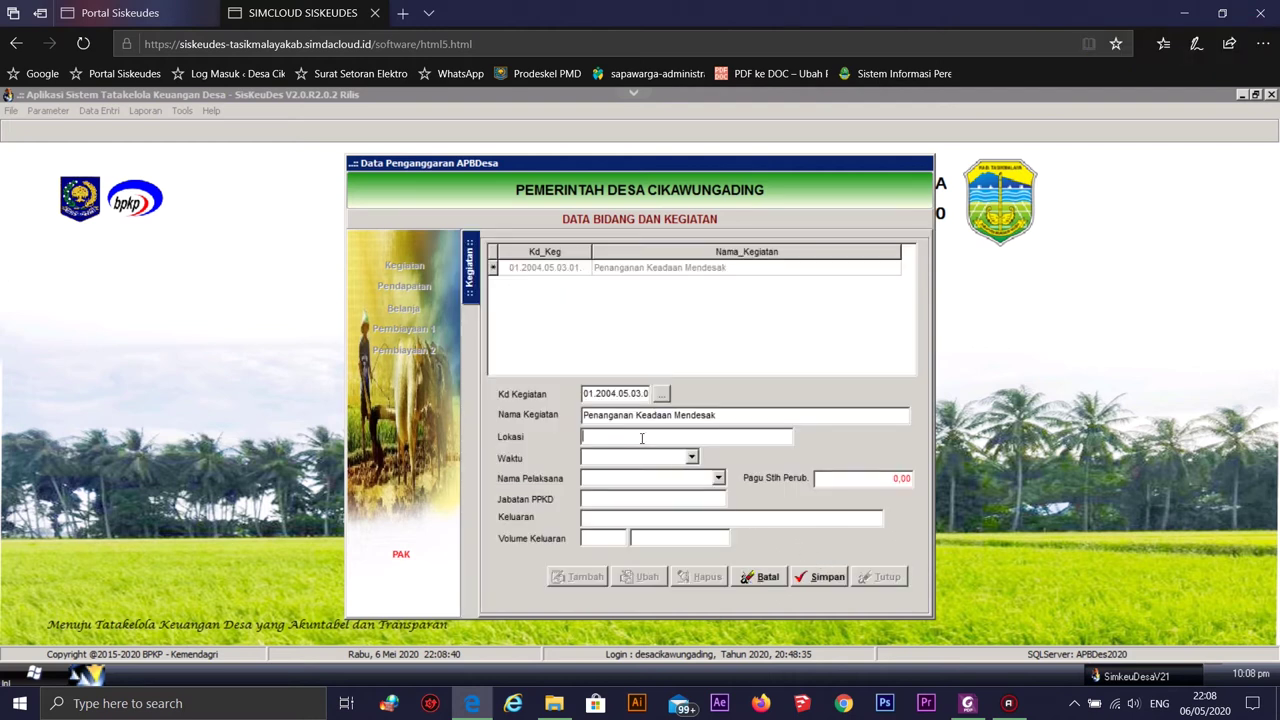
# Set the activity's location to Desa Cikawungading, its duration to 3 Bulan and its executor to the Kasi Kesejahteraan Masyarakat officer
pyautogui.write('Desa Cikawungadin')
pyautogui.click(690, 458)
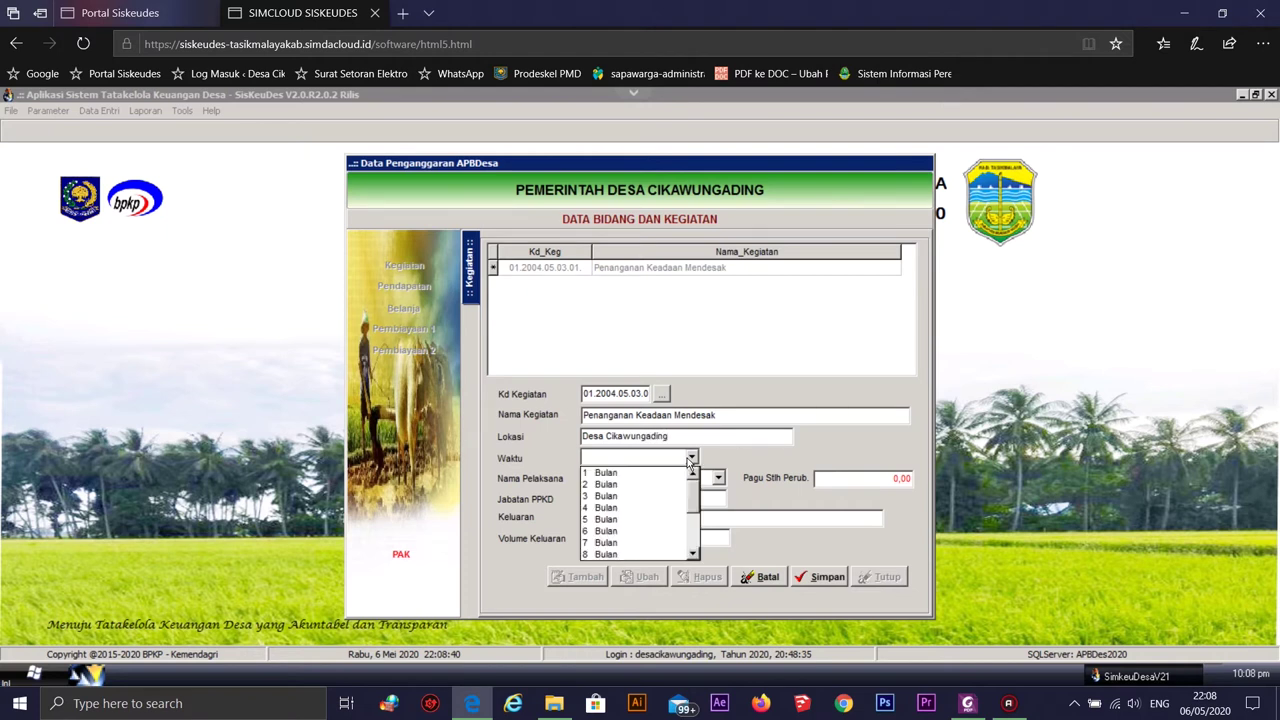
pyautogui.click(612, 496)
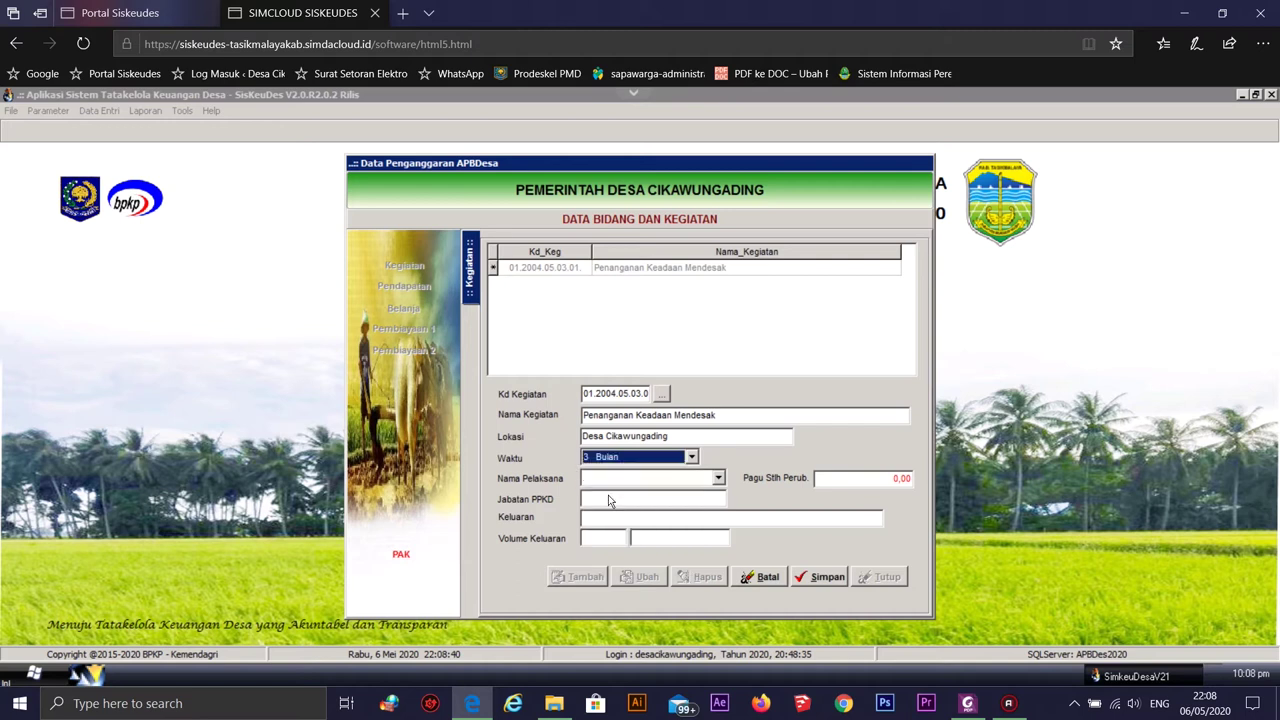
pyautogui.click(718, 478)
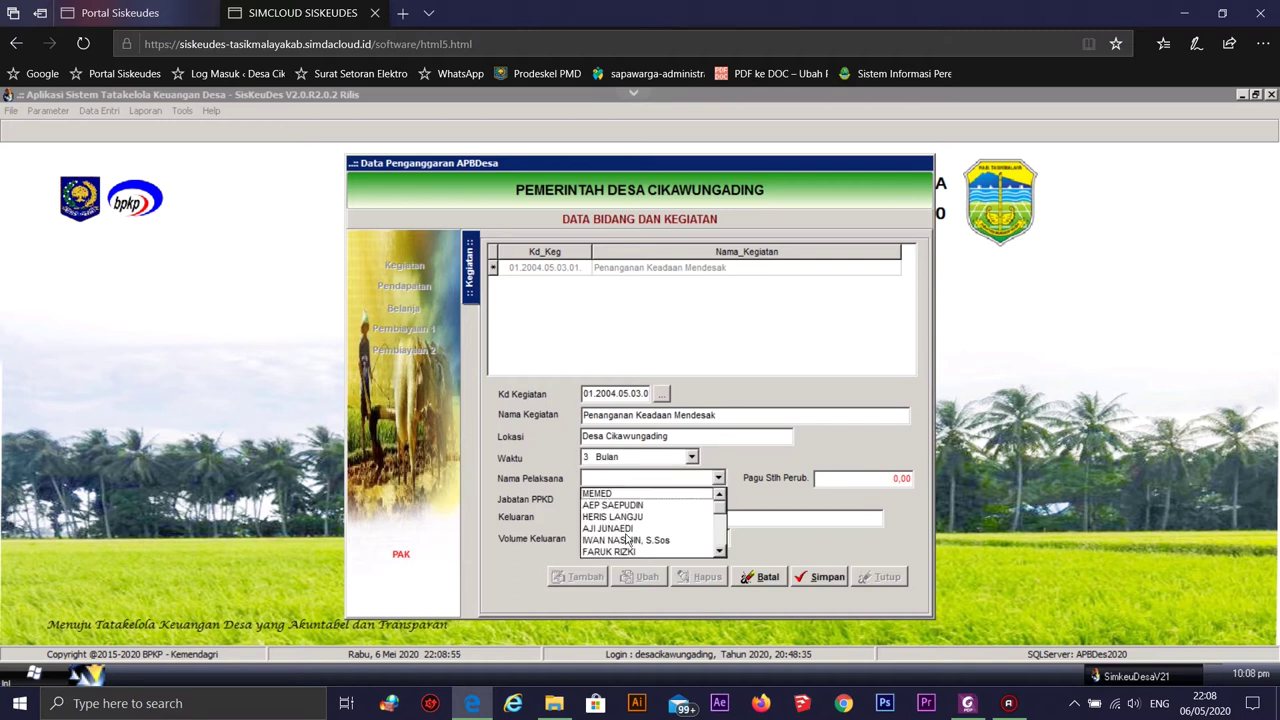
pyautogui.click(618, 516)
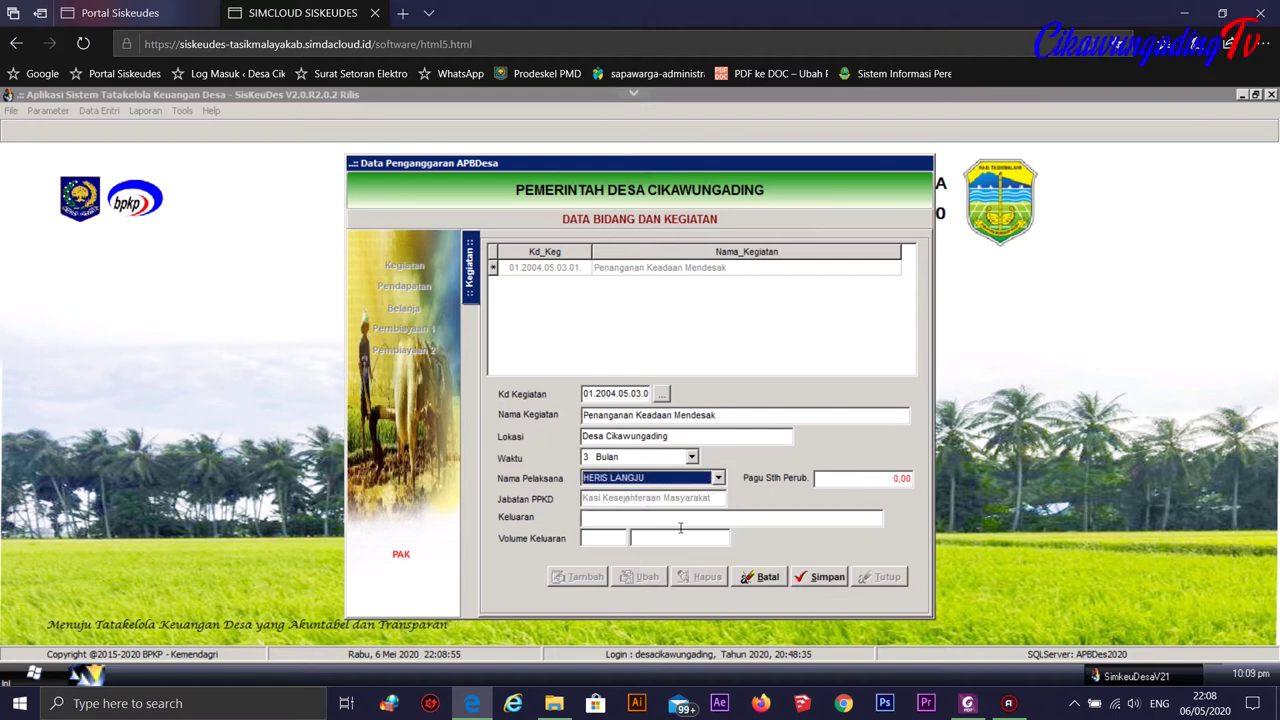
# Set the activity's Pagu Stlh Perub. (budget ceiling after the change) to 522.000.000
pyautogui.click(832, 483)
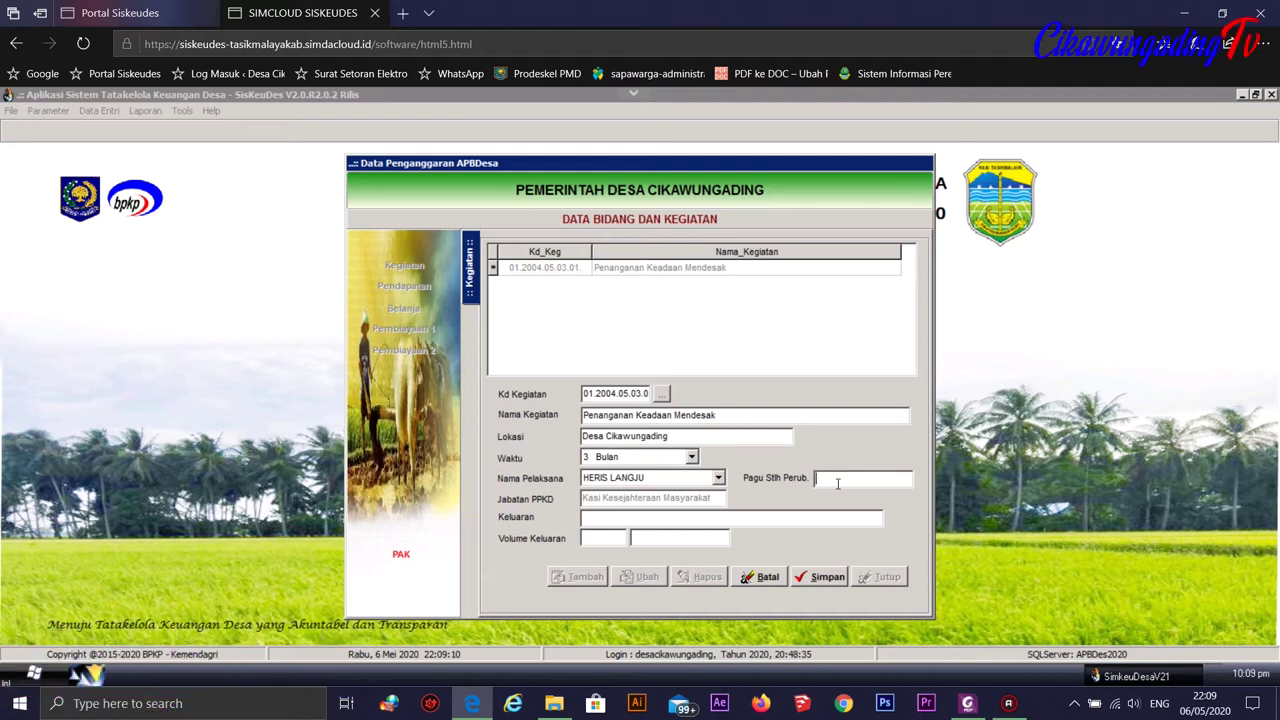
pyautogui.write('52')
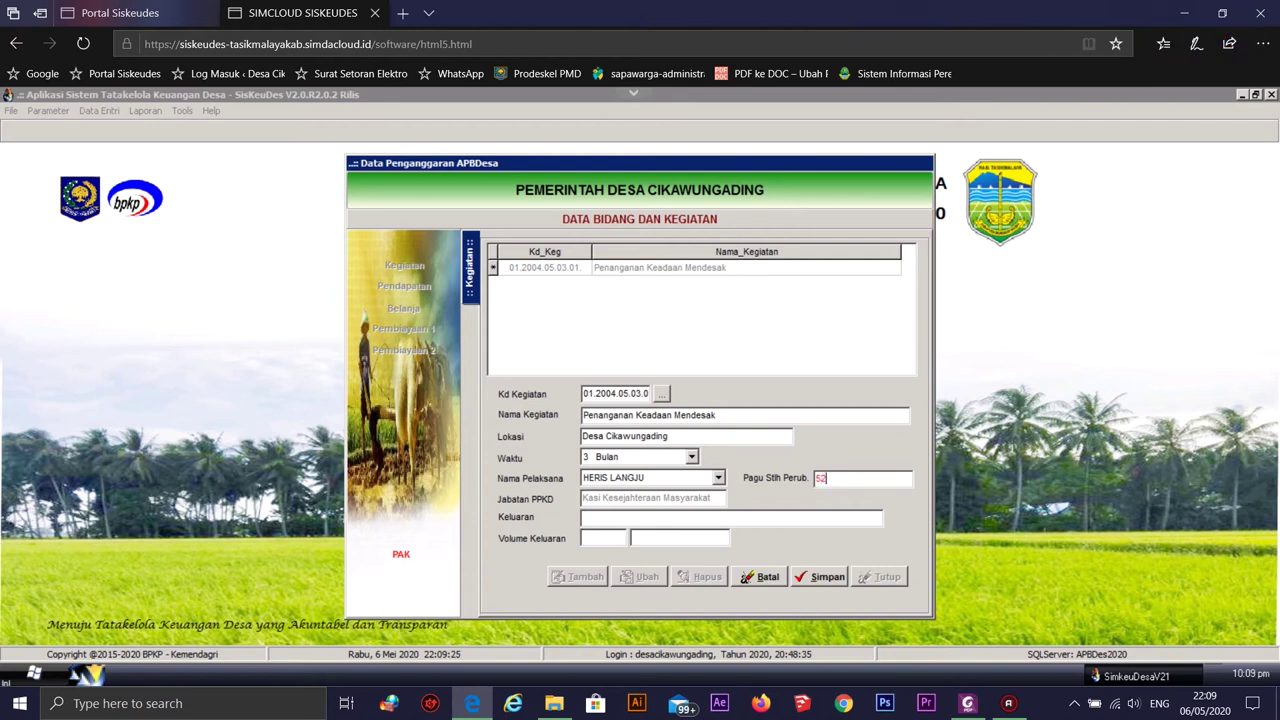
pyautogui.write('2')
pyautogui.write('000000')
# Enter the output "Tersampaikannya BLT Kepada Masyarakat" with a volume of 3 Kali, and save the activity
pyautogui.click(730, 520)
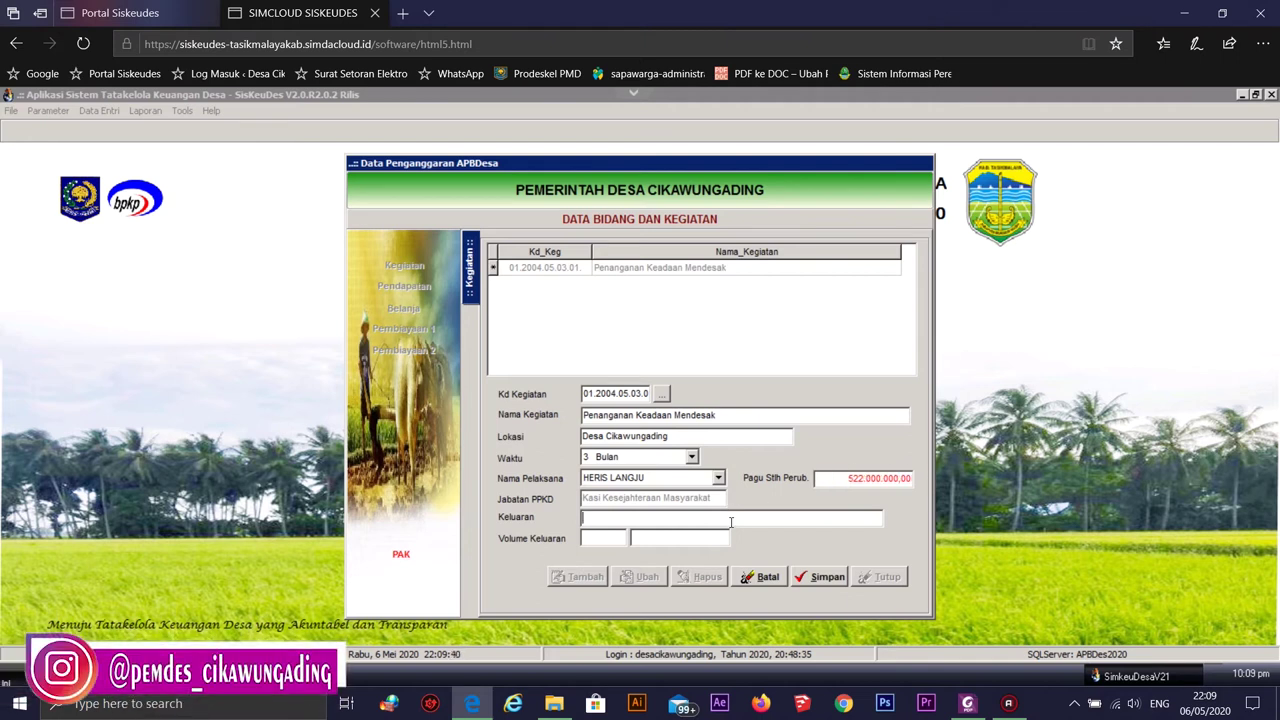
pyautogui.write('Tersampaikannya BLT')
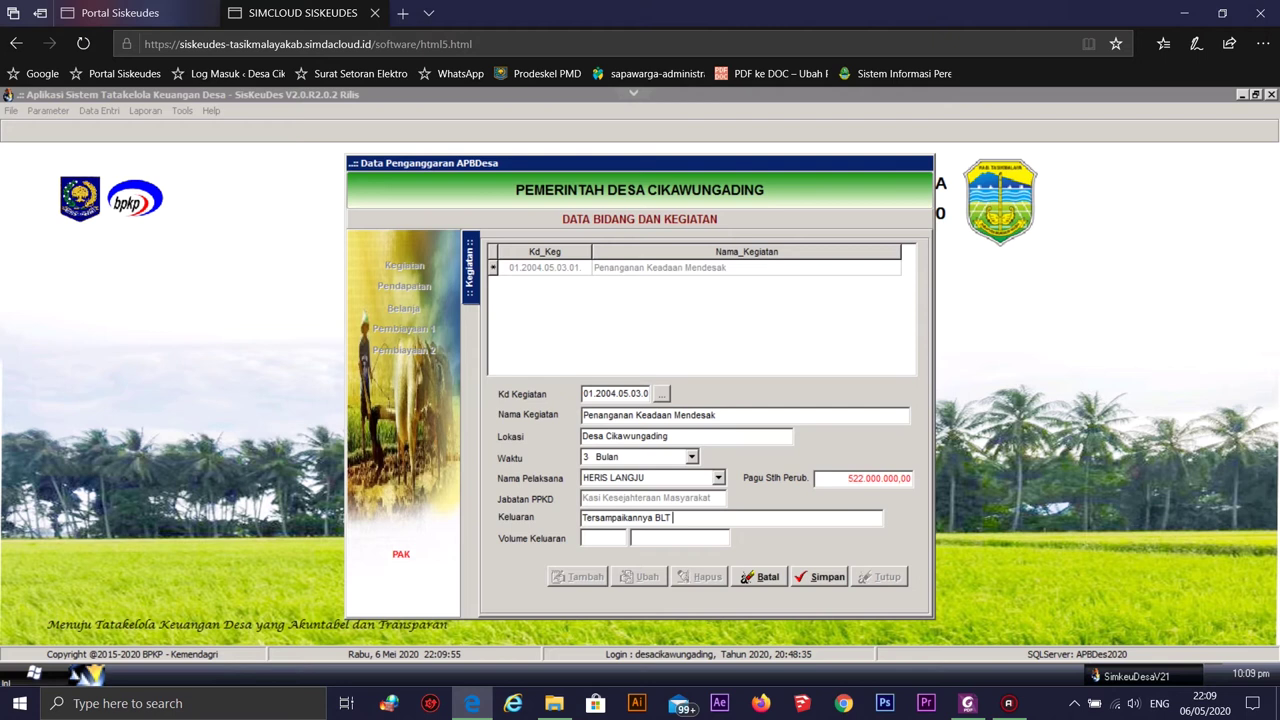
pyautogui.write(' Kepada Masyarakat')
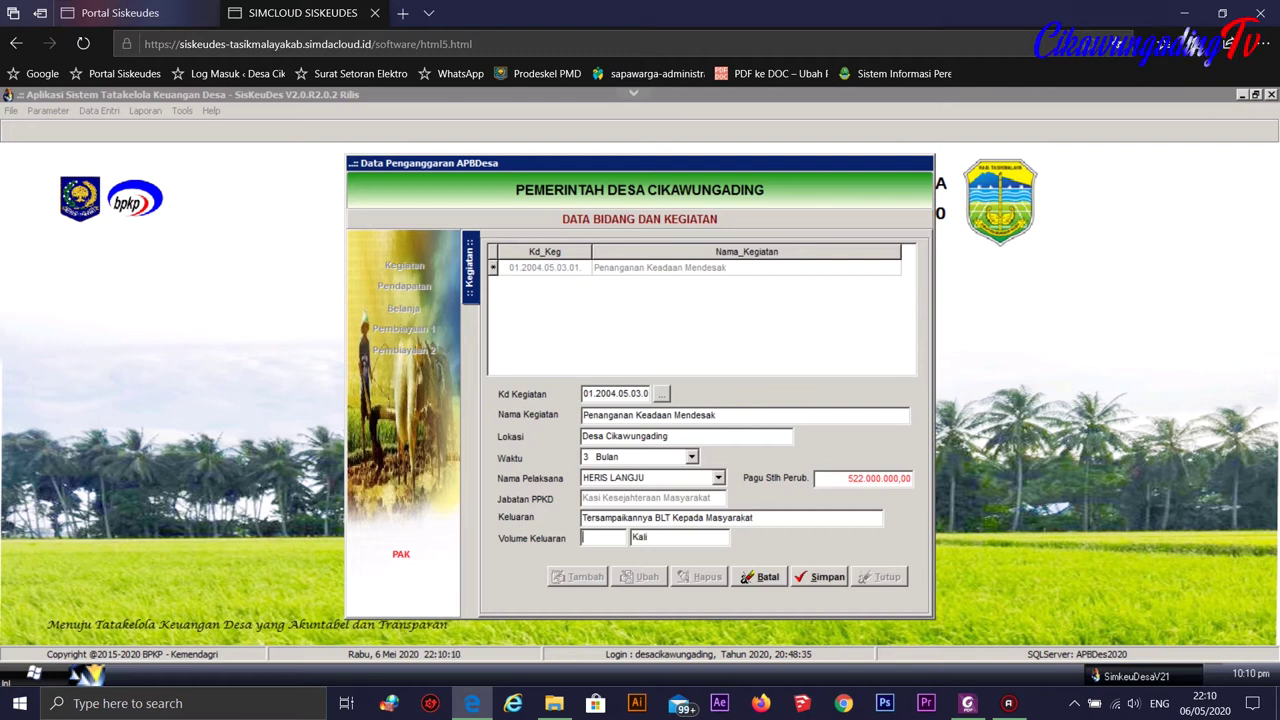
pyautogui.write('3')
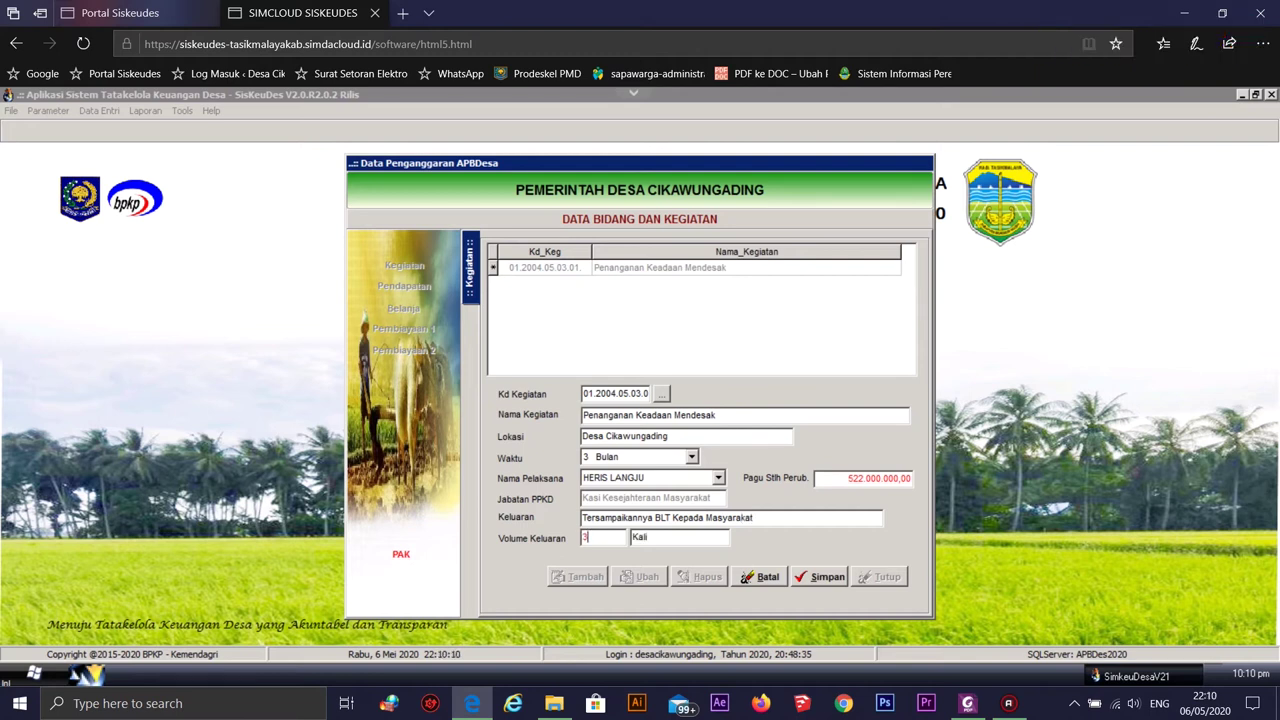
pyautogui.click(825, 585)
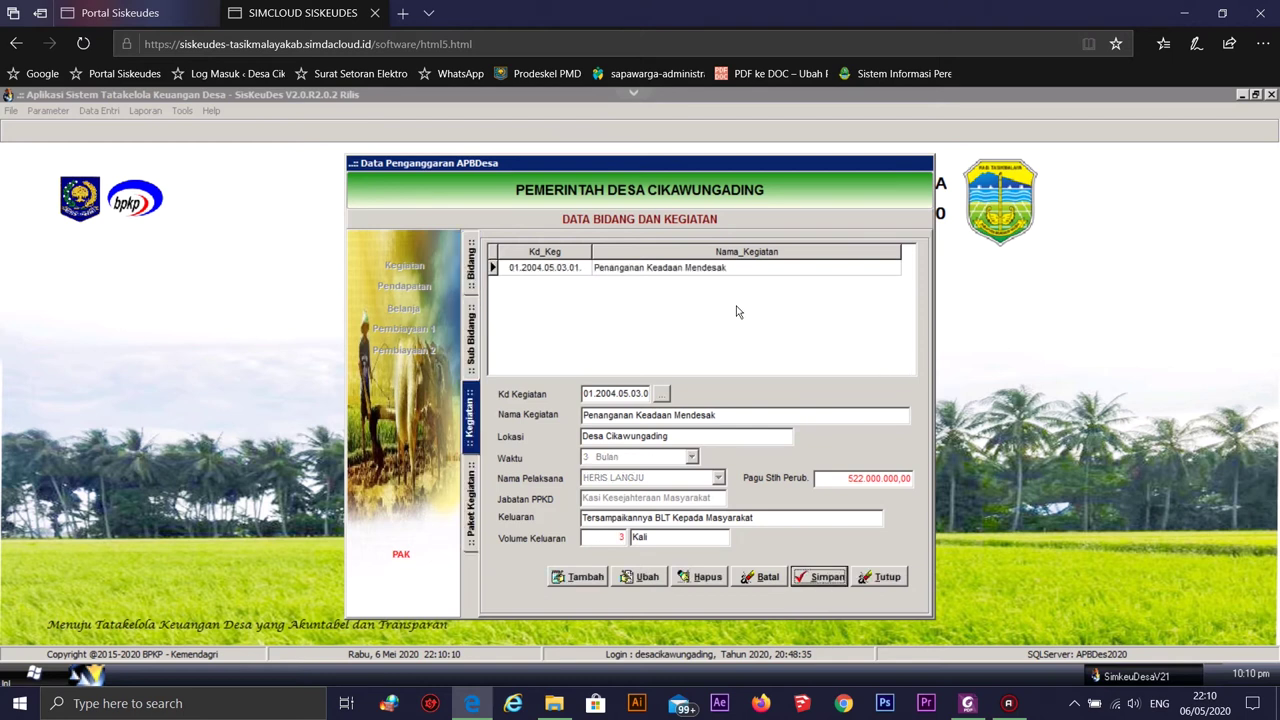
# Add an activity package under Penanganan Keadaan Mendesak and name it "Bantuan Langsung Tunai ( BLT )"
pyautogui.doubleClick(657, 270)
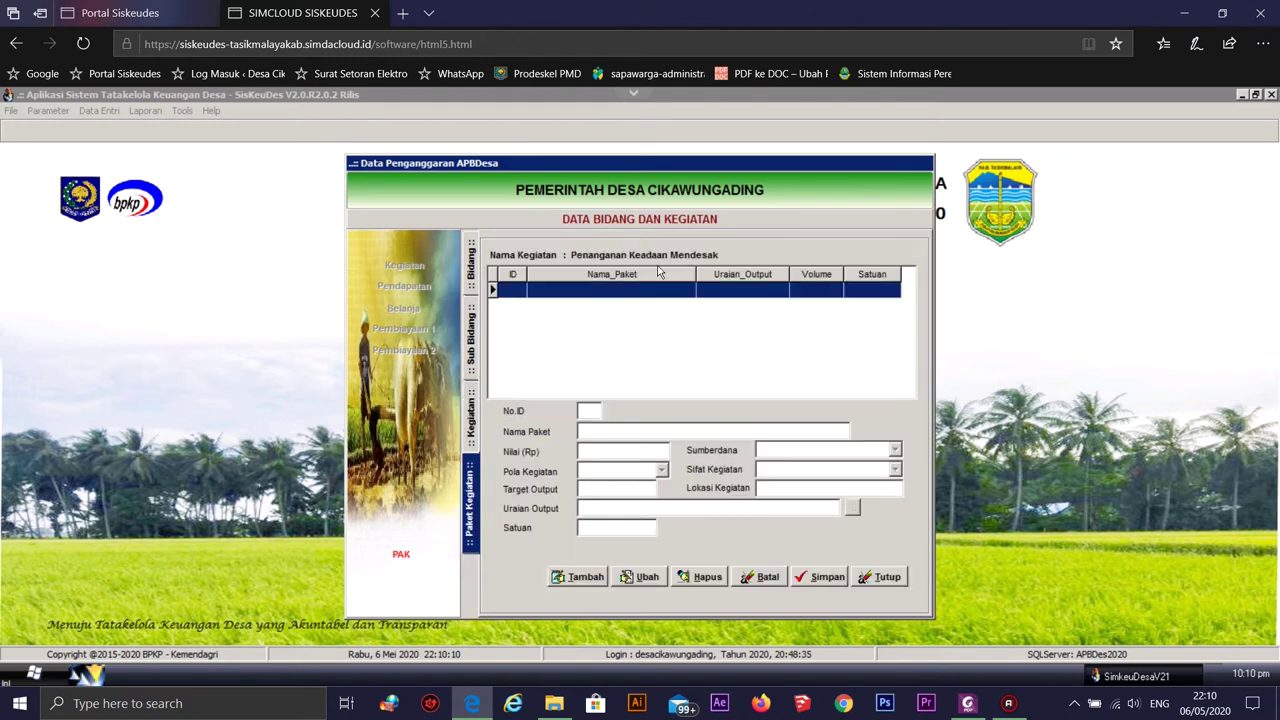
pyautogui.click(585, 580)
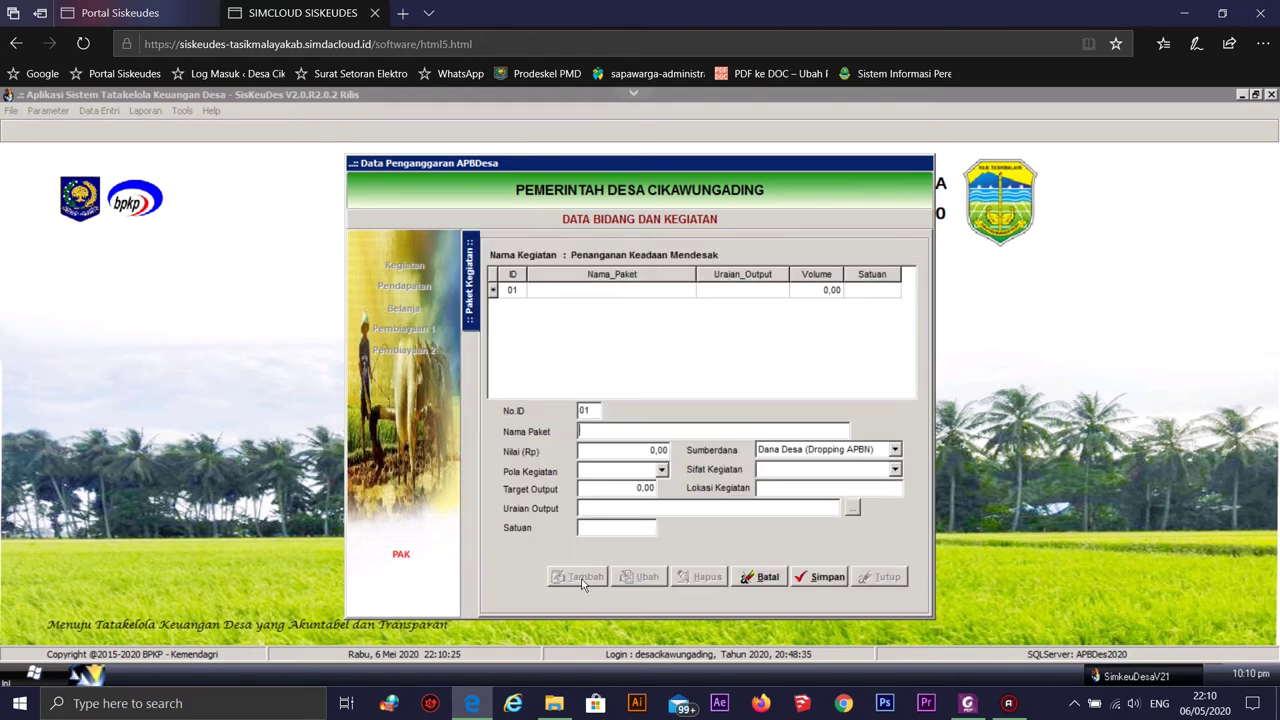
pyautogui.write('Bantuan Langsung Tuna')
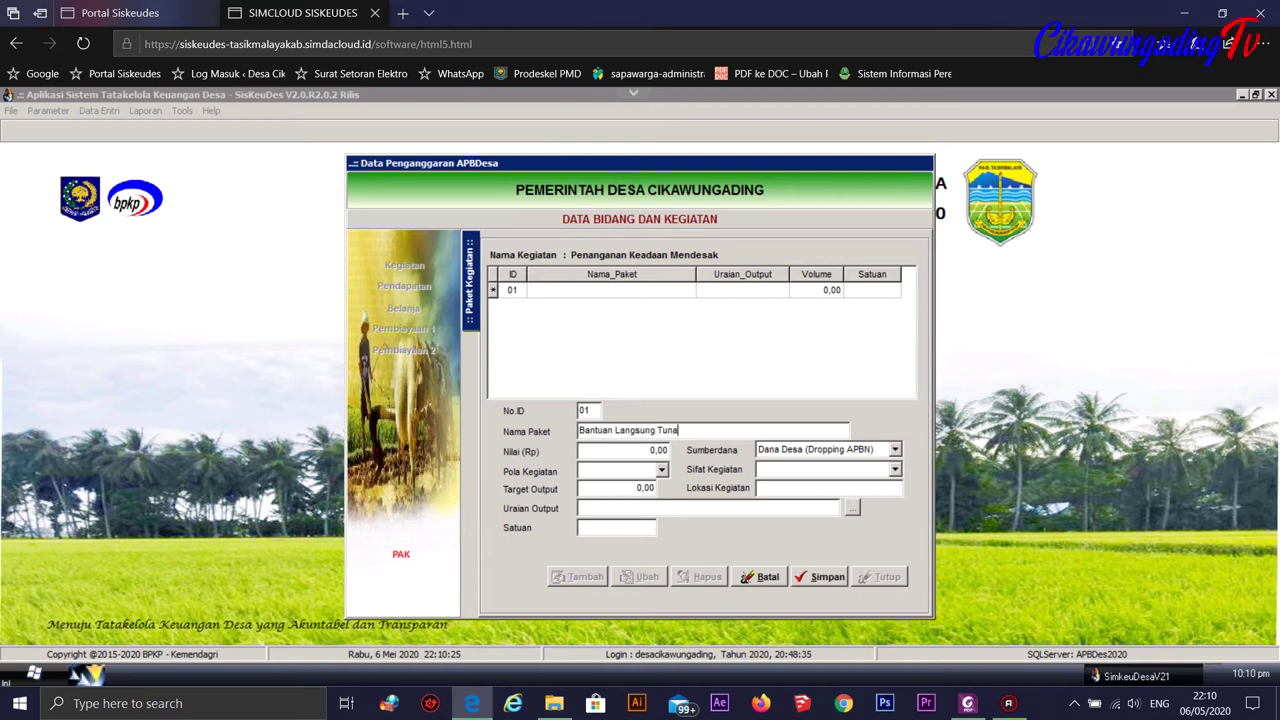
pyautogui.write('i')
pyautogui.write('( BLT')
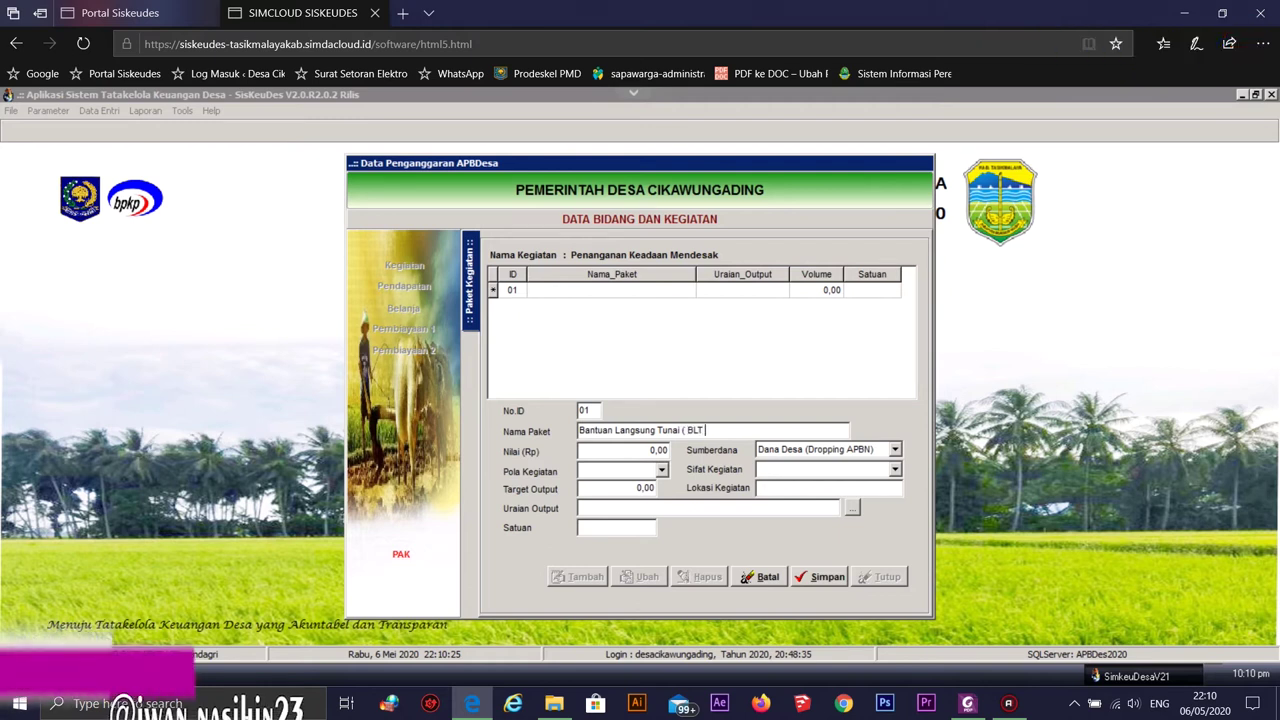
pyautogui.write(' )')
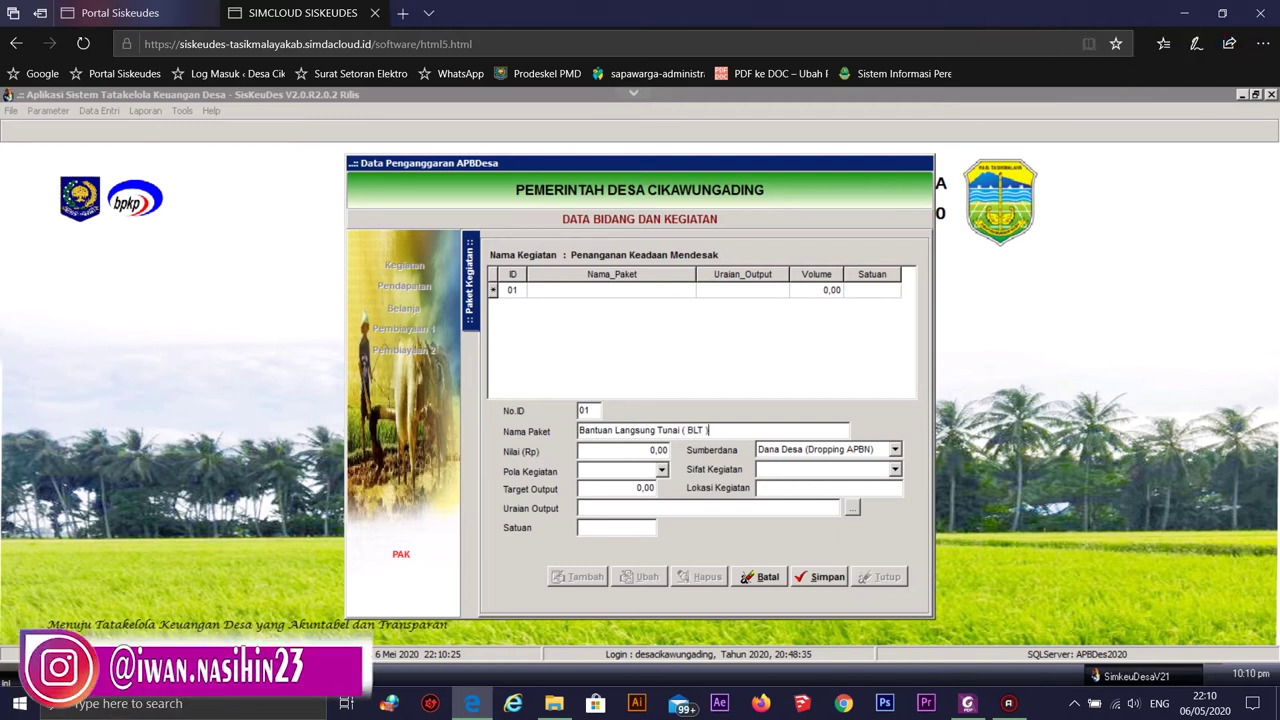
# Set the Bantuan Langsung Tunai package's value (Nilai) to 522.000.000
pyautogui.click(632, 455)
pyautogui.write('5')
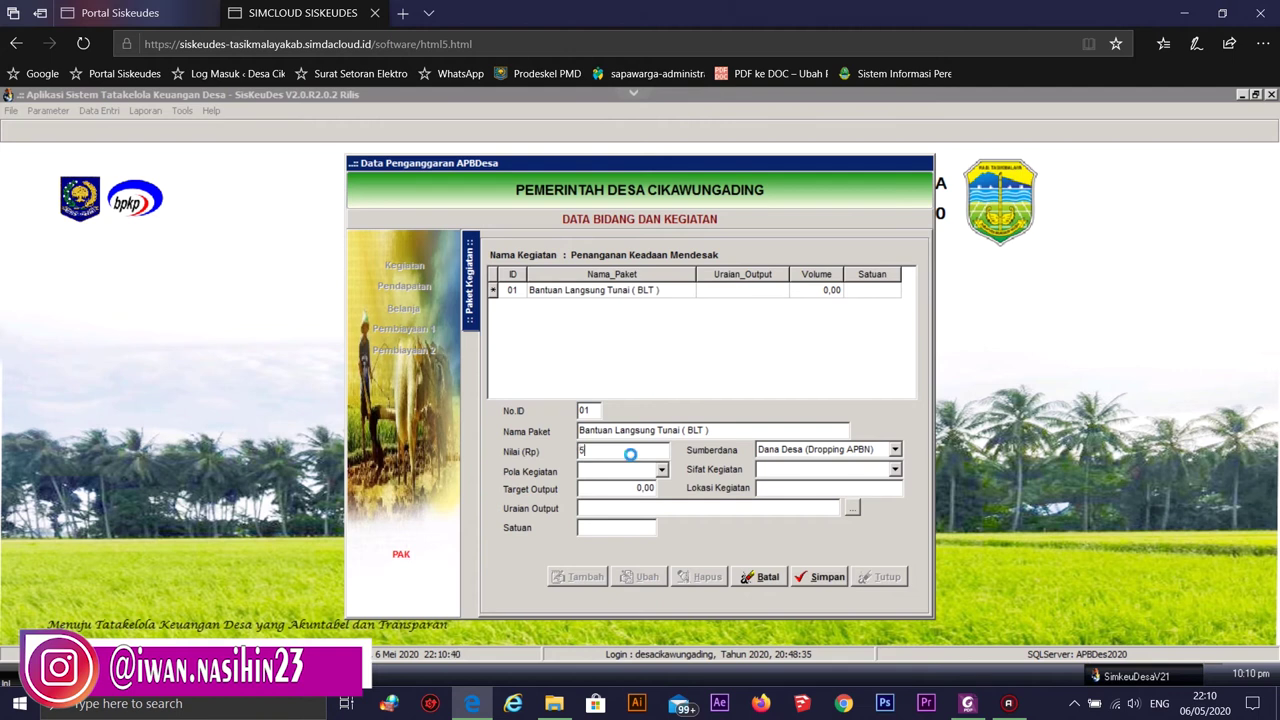
pyautogui.write('22')
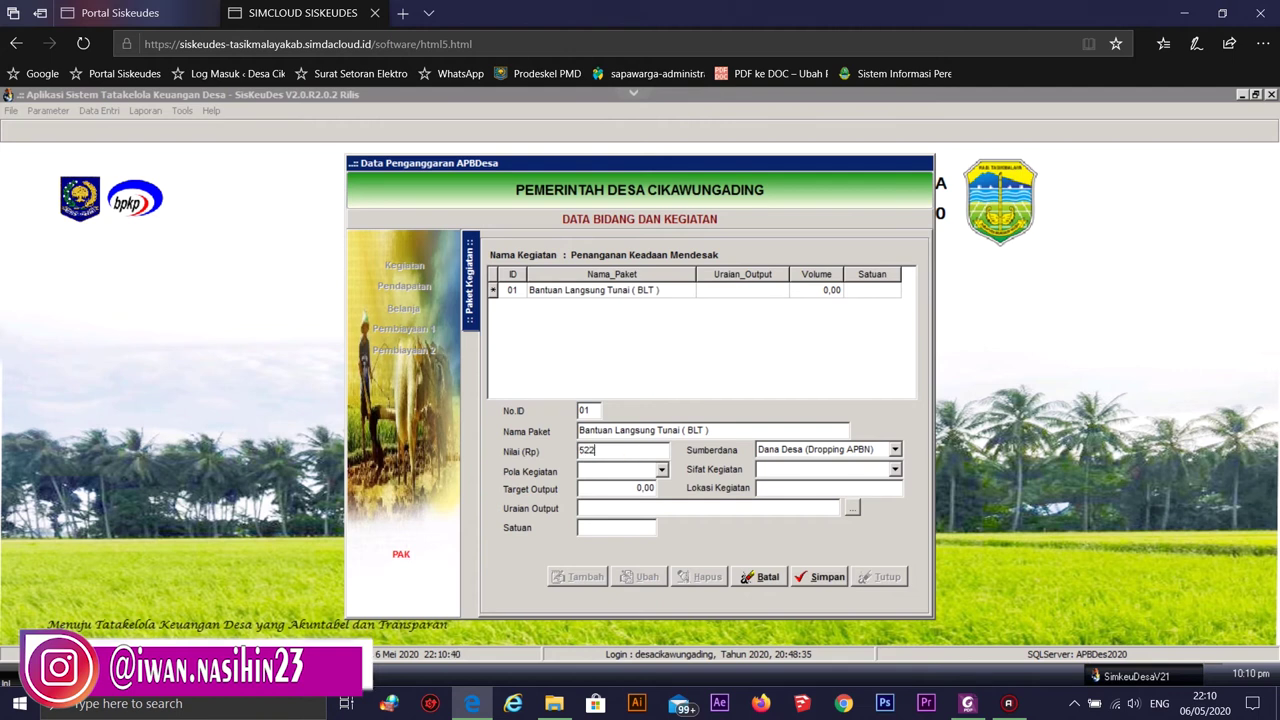
pyautogui.write('000000')
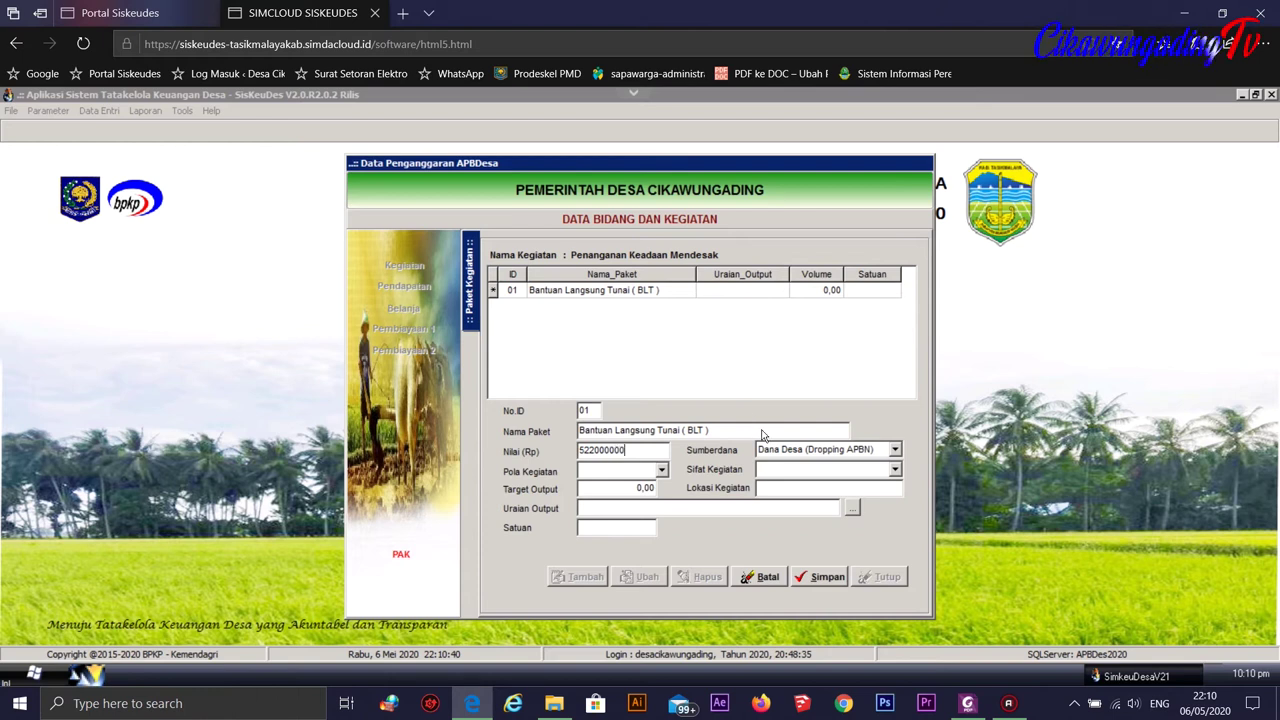
# Set the package's Pola Kegiatan to Swakelola and its Sifat Kegiatan to NON FISIK-LAINNYA
pyautogui.click(661, 471)
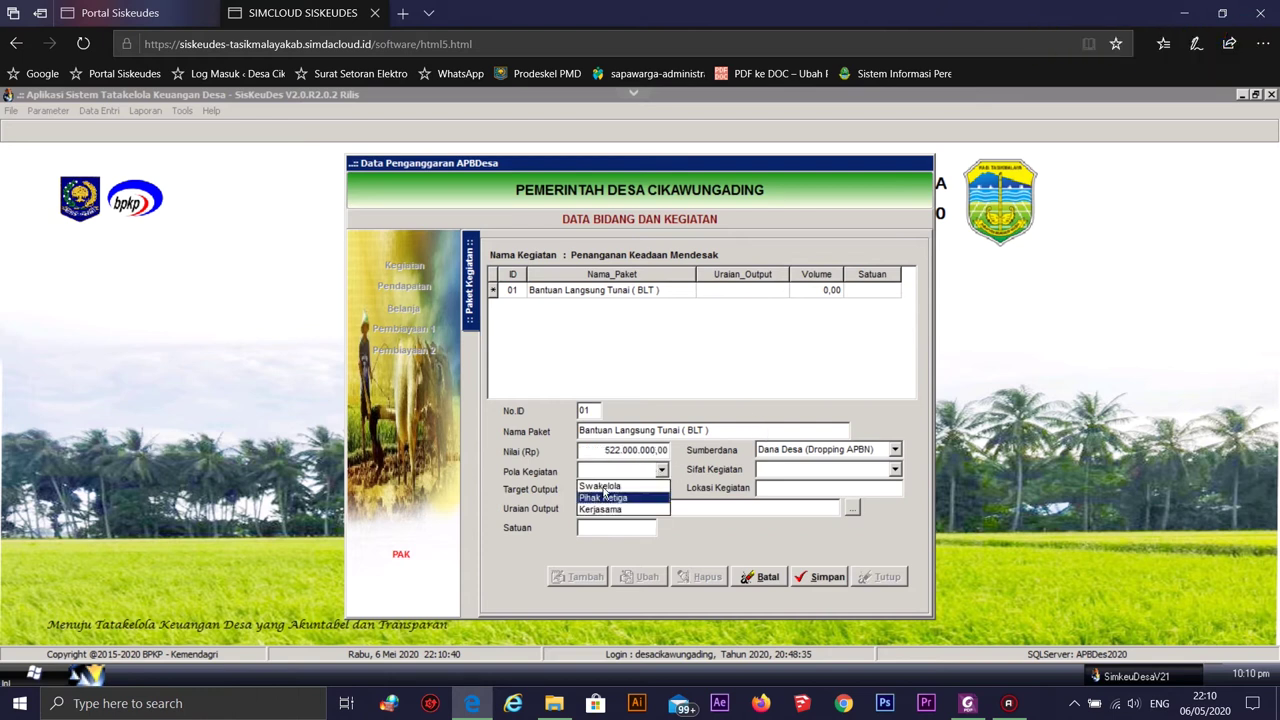
pyautogui.click(600, 486)
pyautogui.click(895, 470)
pyautogui.scroll(-1, 820, 565)
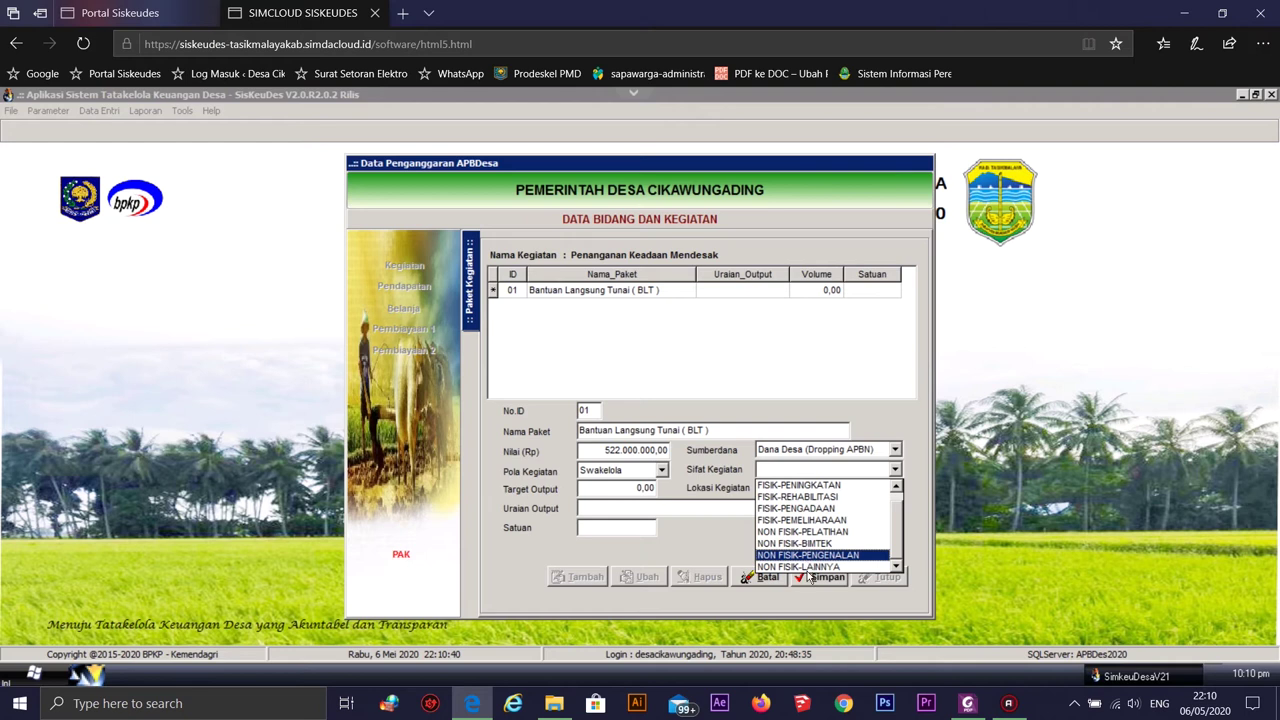
pyautogui.click(808, 567)
# Set the package's target output to 3 and choose the reference output "Jumlah Kejadian Keadaan Mendesak"
pyautogui.click(636, 490)
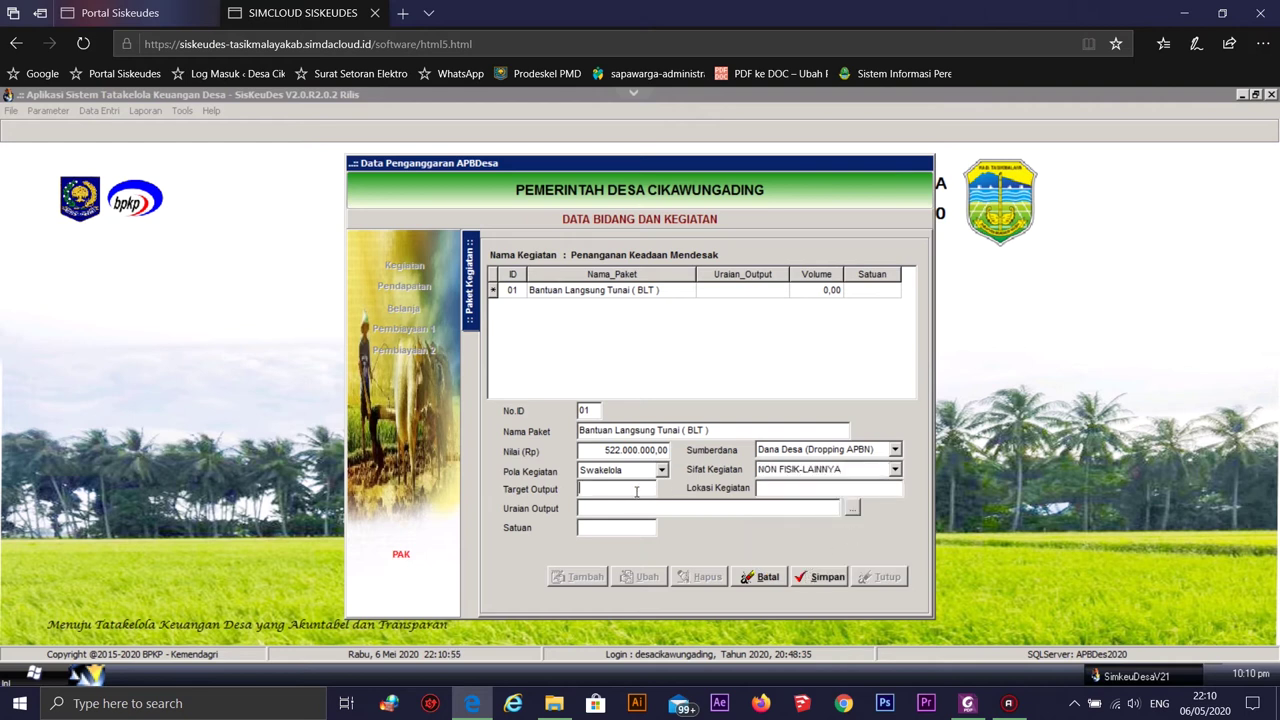
pyautogui.write('3')
pyautogui.click(851, 510)
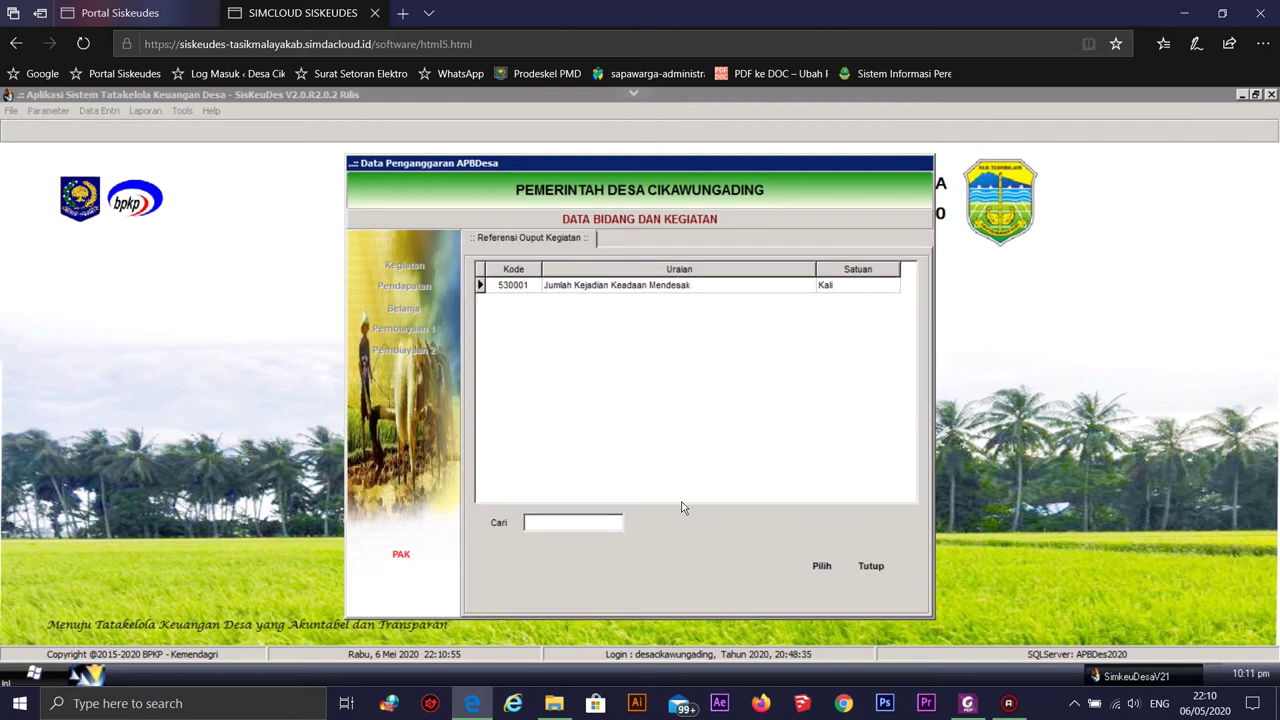
pyautogui.click(699, 286)
pyautogui.click(831, 561)
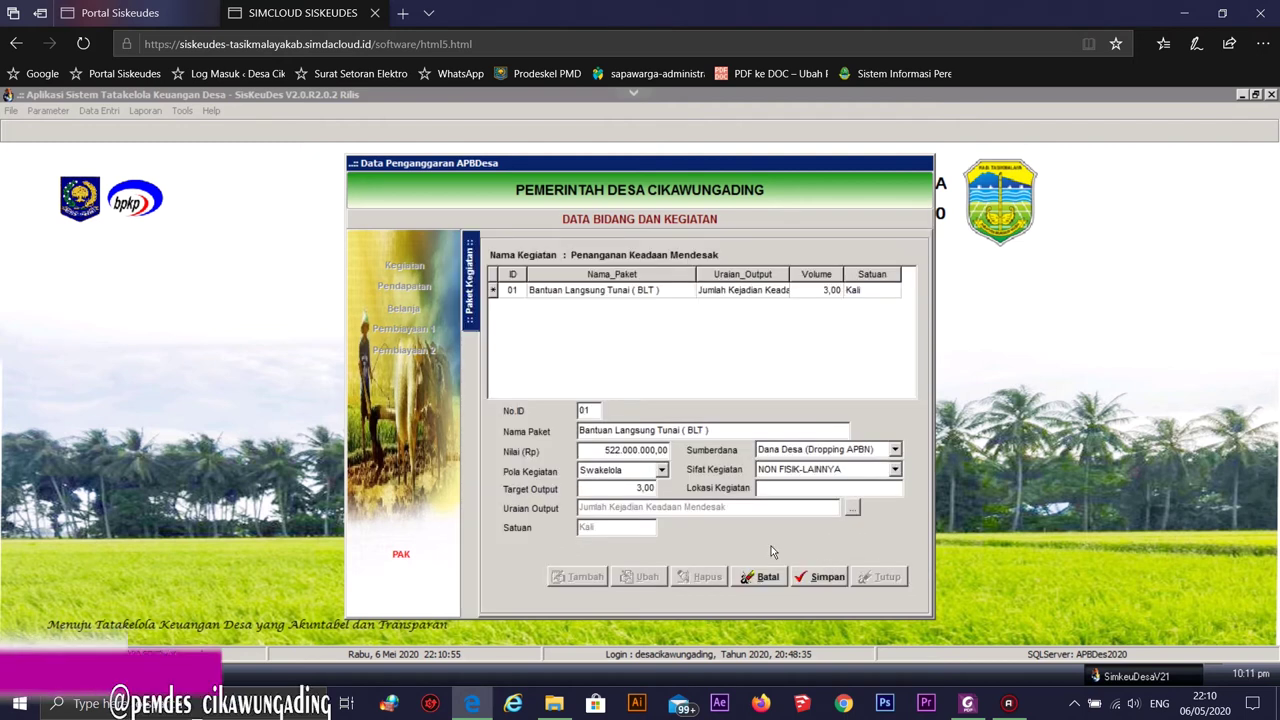
# Enter Desa Cikawungading as the package's location, save the package and close the activity data
pyautogui.click(823, 488)
pyautogui.write('Desa Cikawungading')
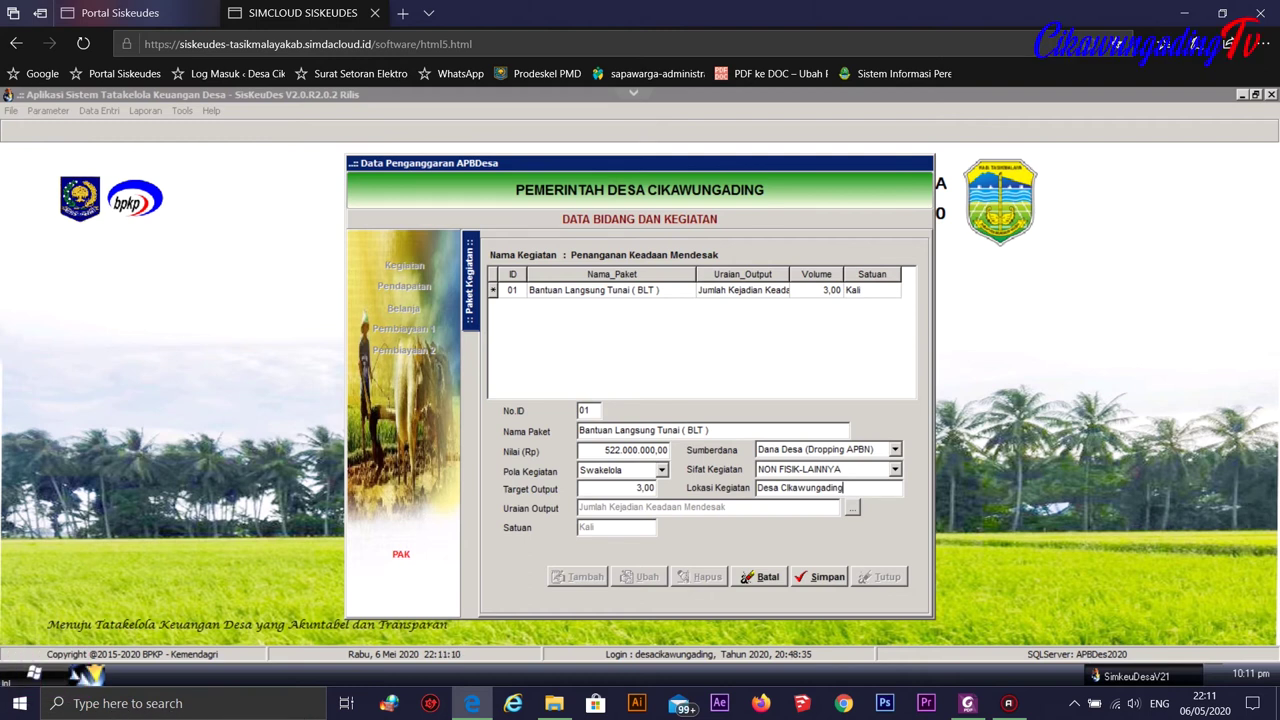
pyautogui.click(823, 578)
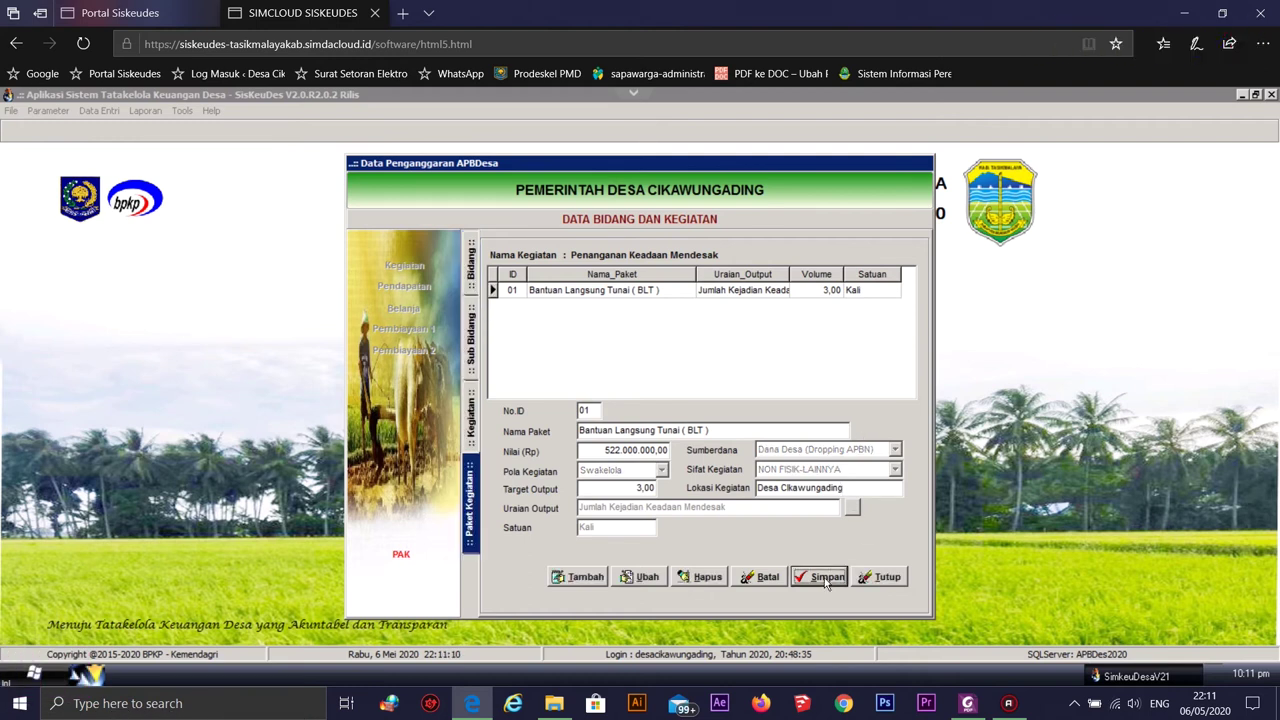
pyautogui.click(884, 574)
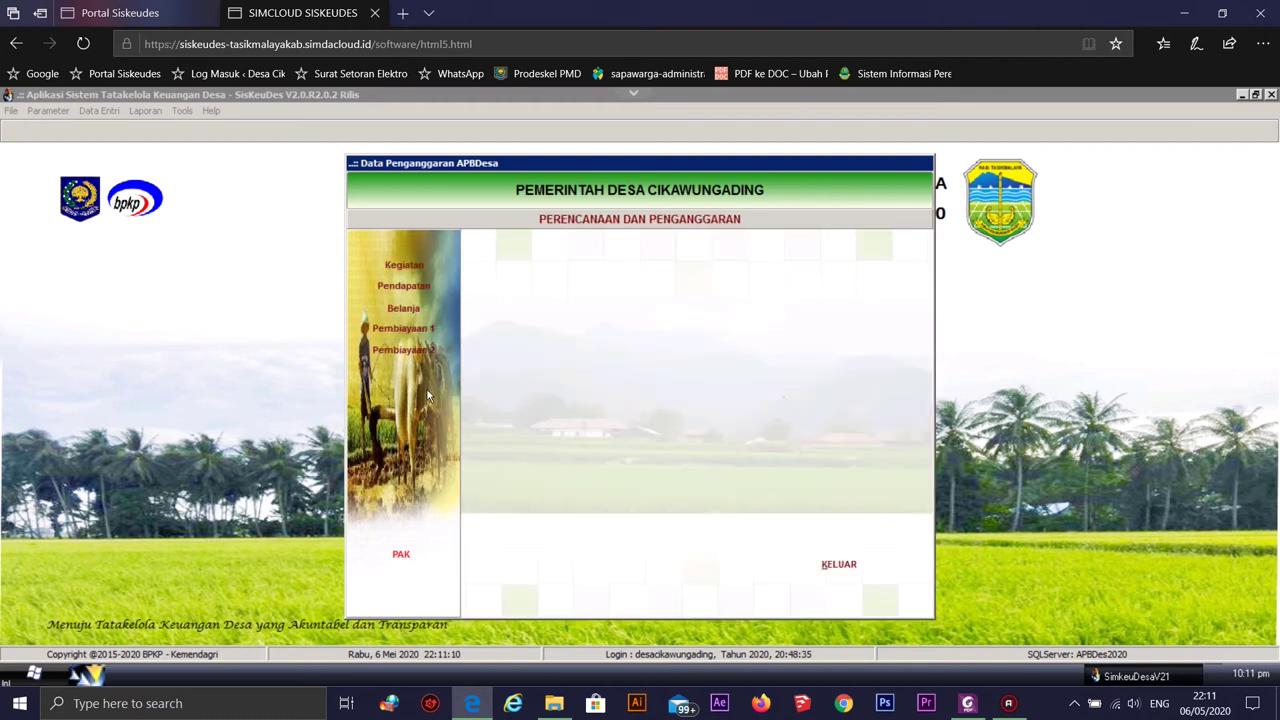
# Open the Belanja cost plan (RAB) of the Bantuan Langsung Tunai ( BLT ) package under Penanganan Keadaan Mendesak
pyautogui.click(405, 310)
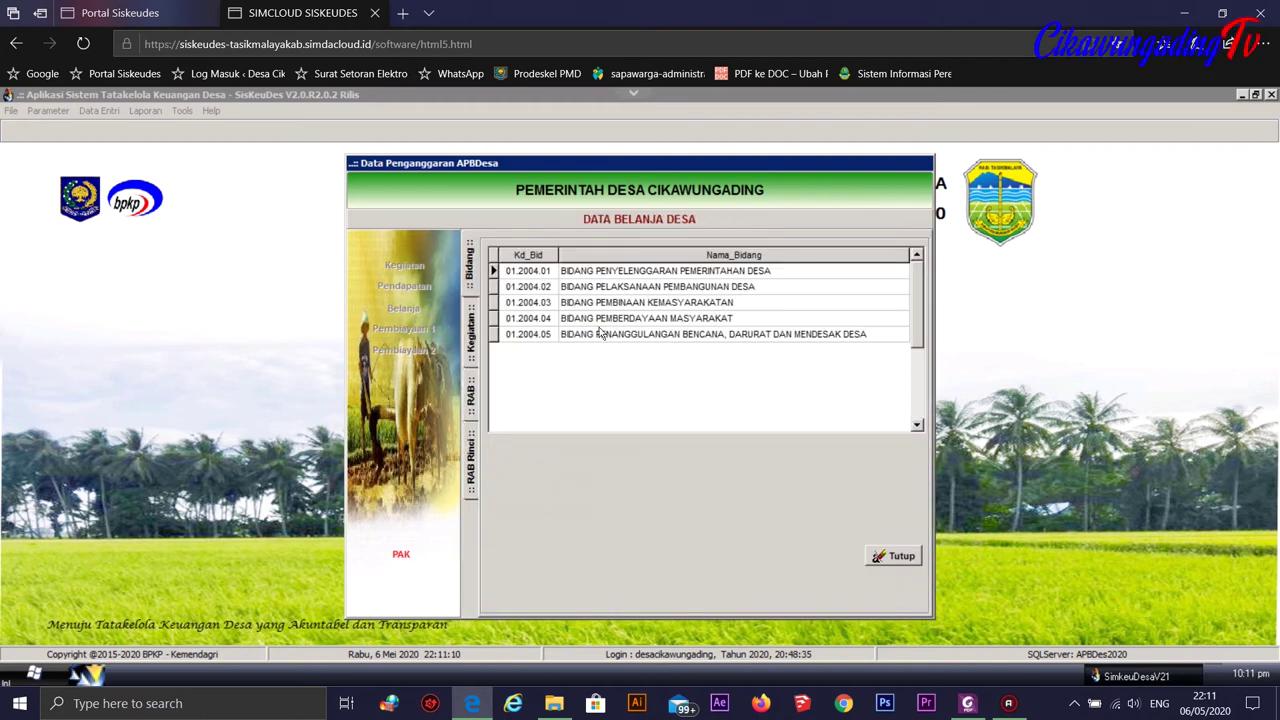
pyautogui.doubleClick(658, 336)
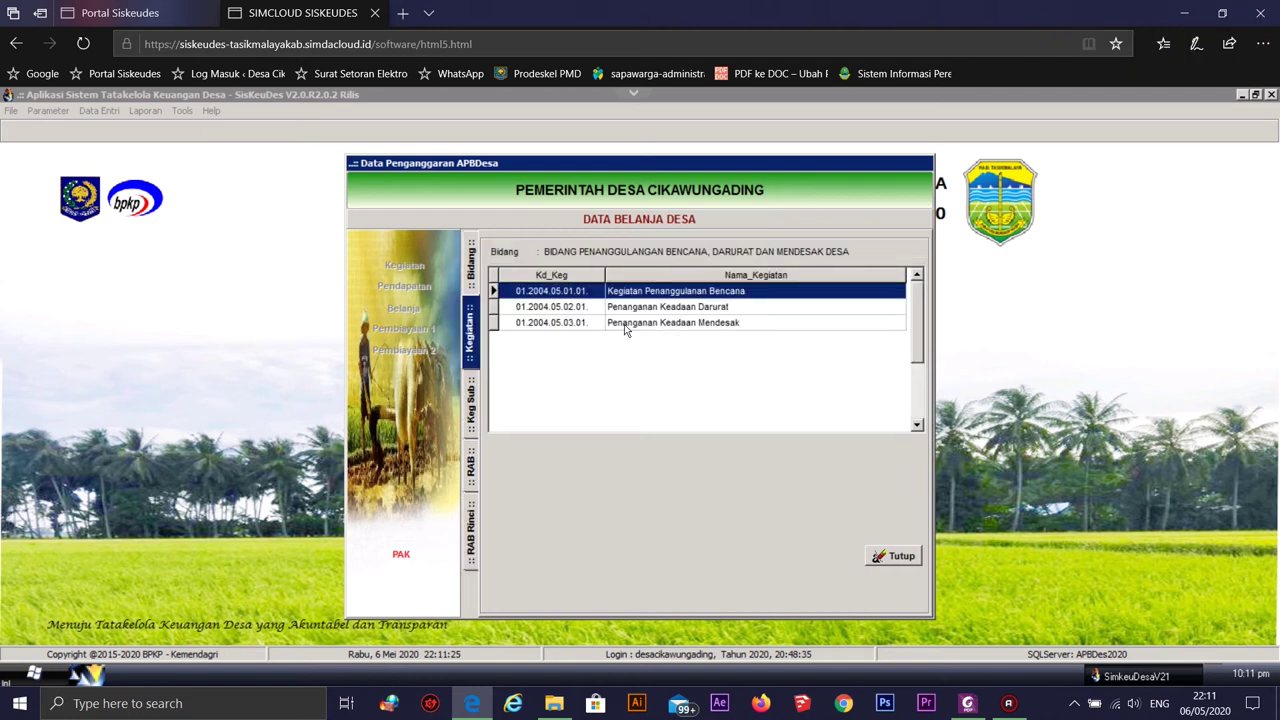
pyautogui.doubleClick(703, 323)
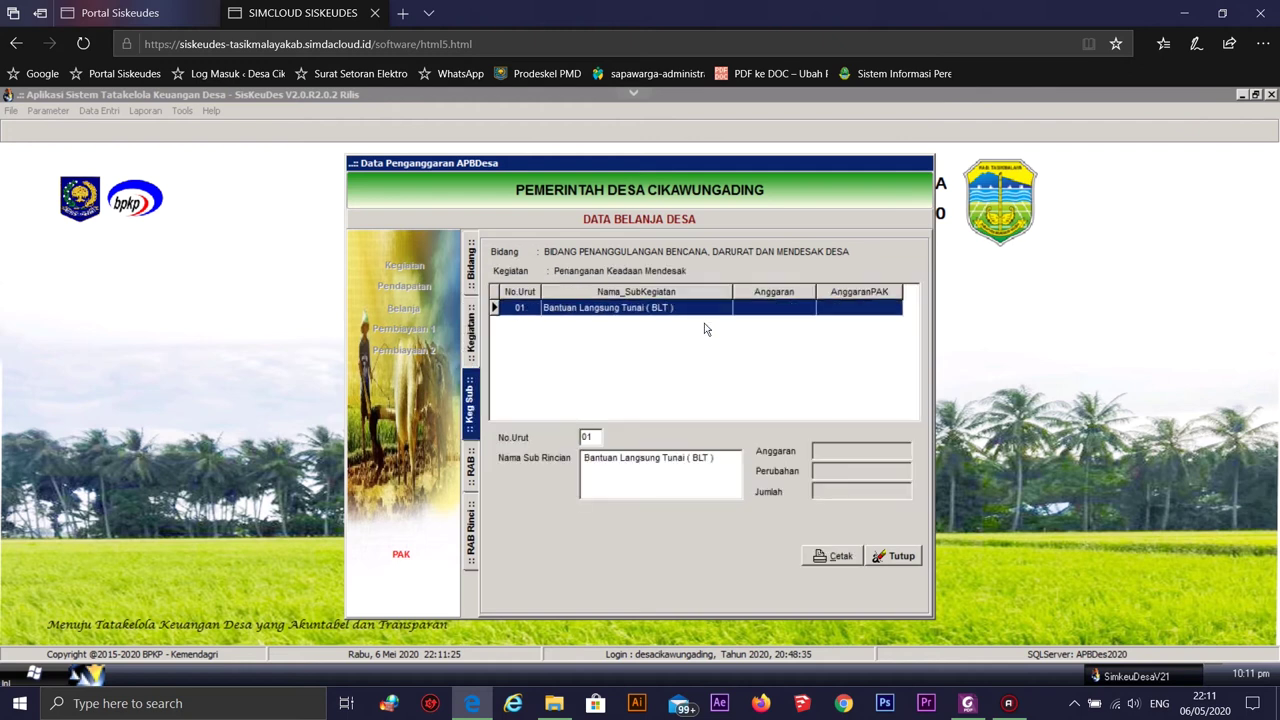
pyautogui.doubleClick(650, 312)
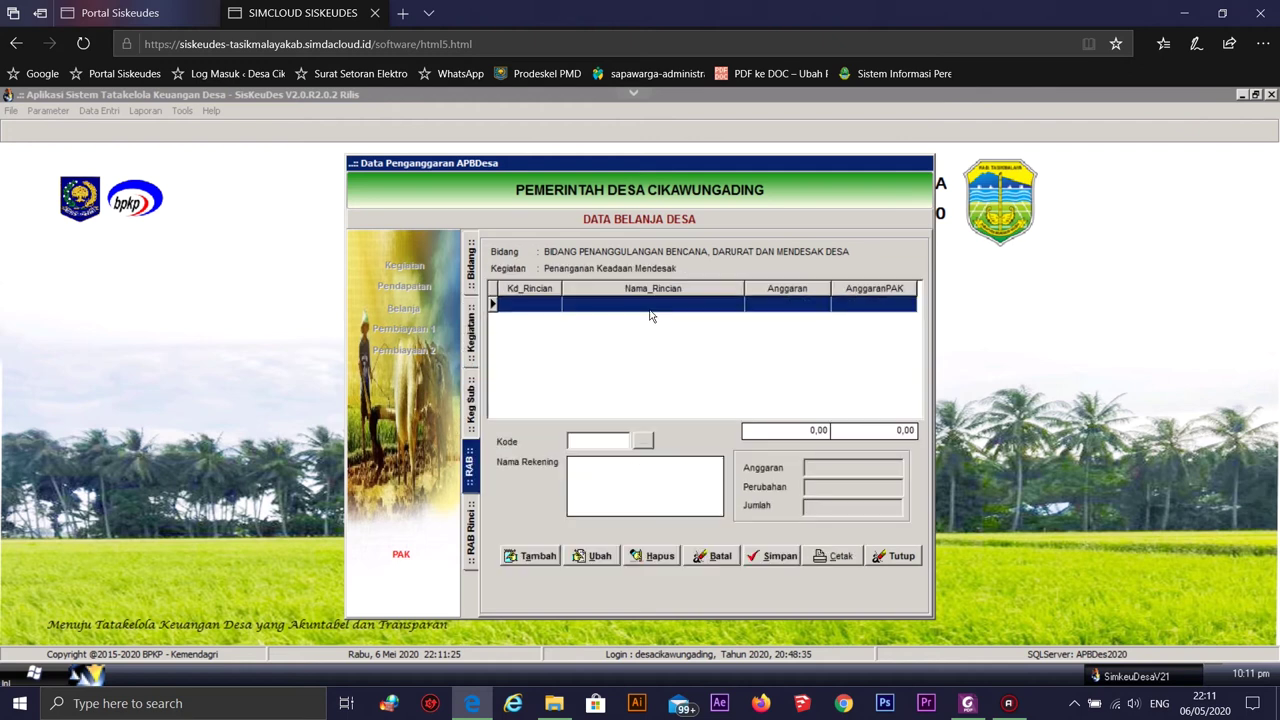
# Add the expenditure account 5.4.1.01 Belanja Tidak Terduga to the RAB and save it
pyautogui.click(541, 557)
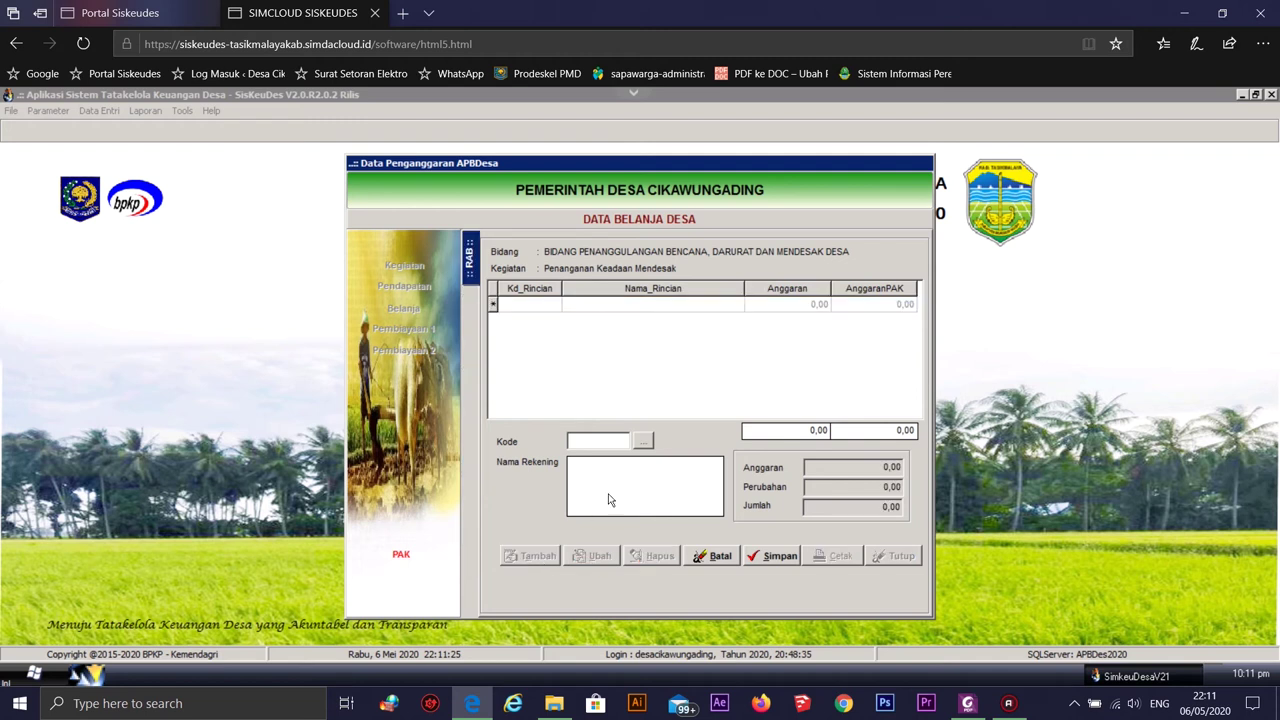
pyautogui.click(643, 442)
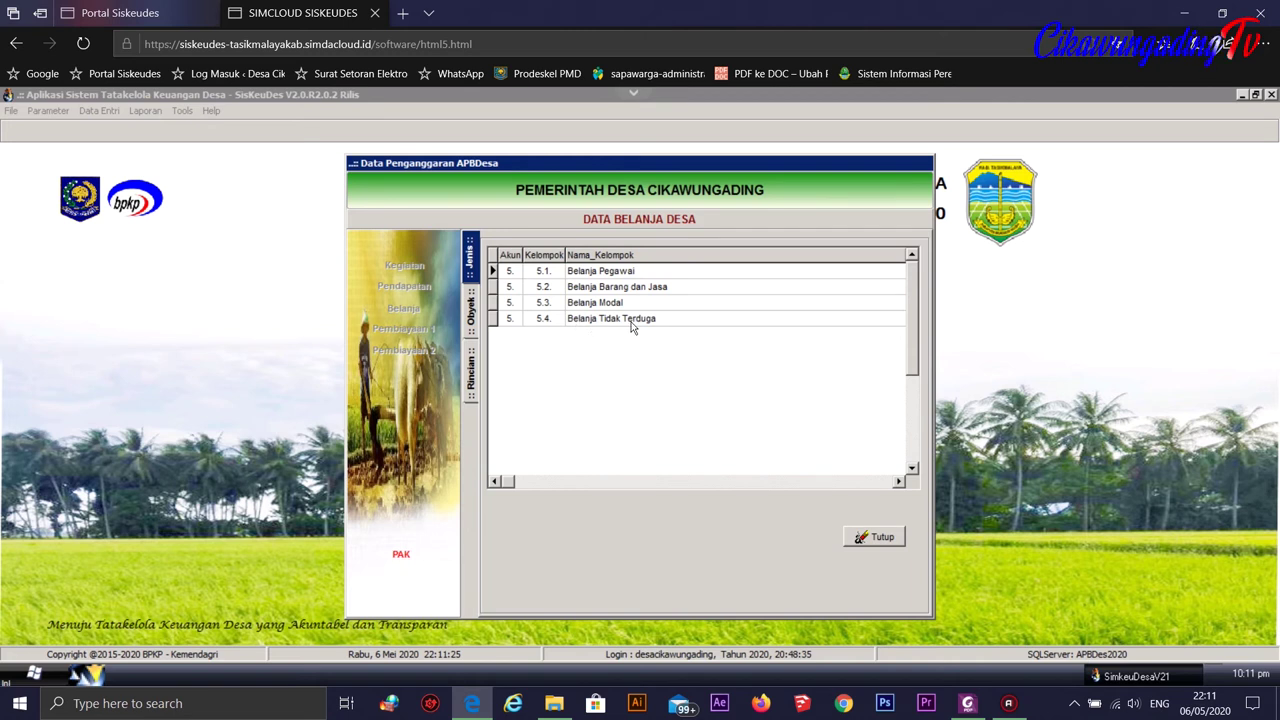
pyautogui.click(595, 319)
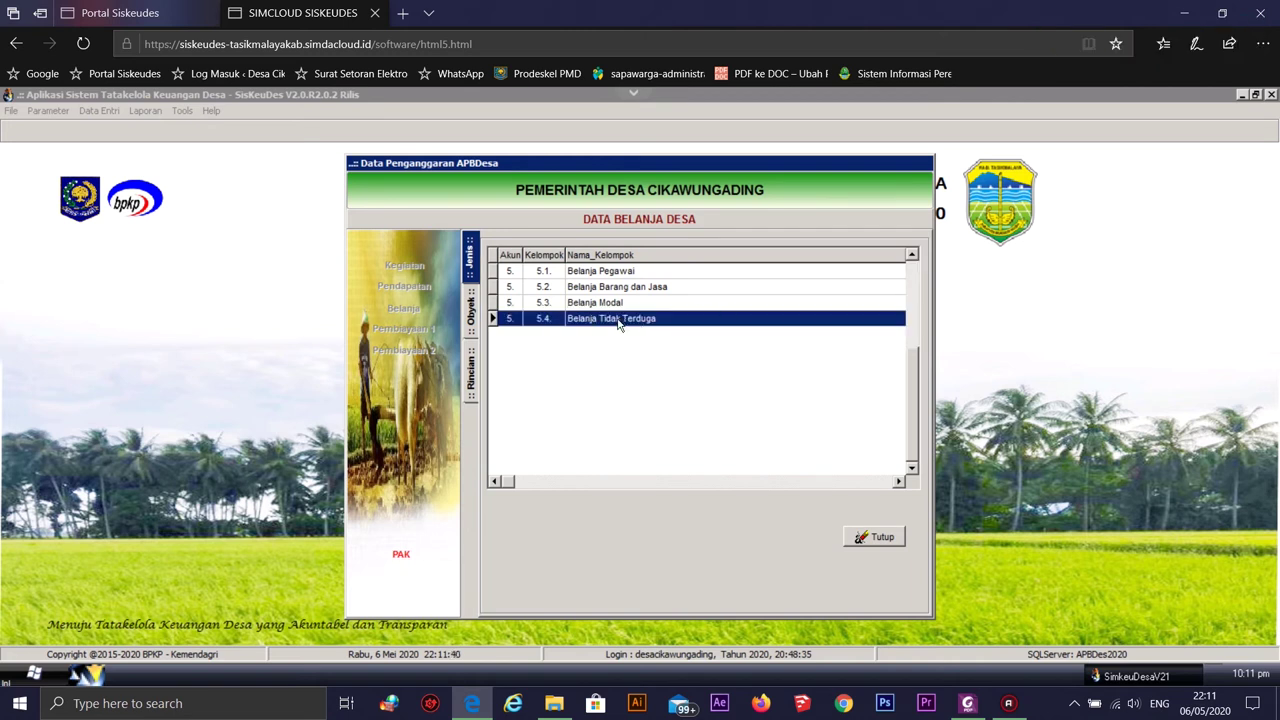
pyautogui.doubleClick(617, 321)
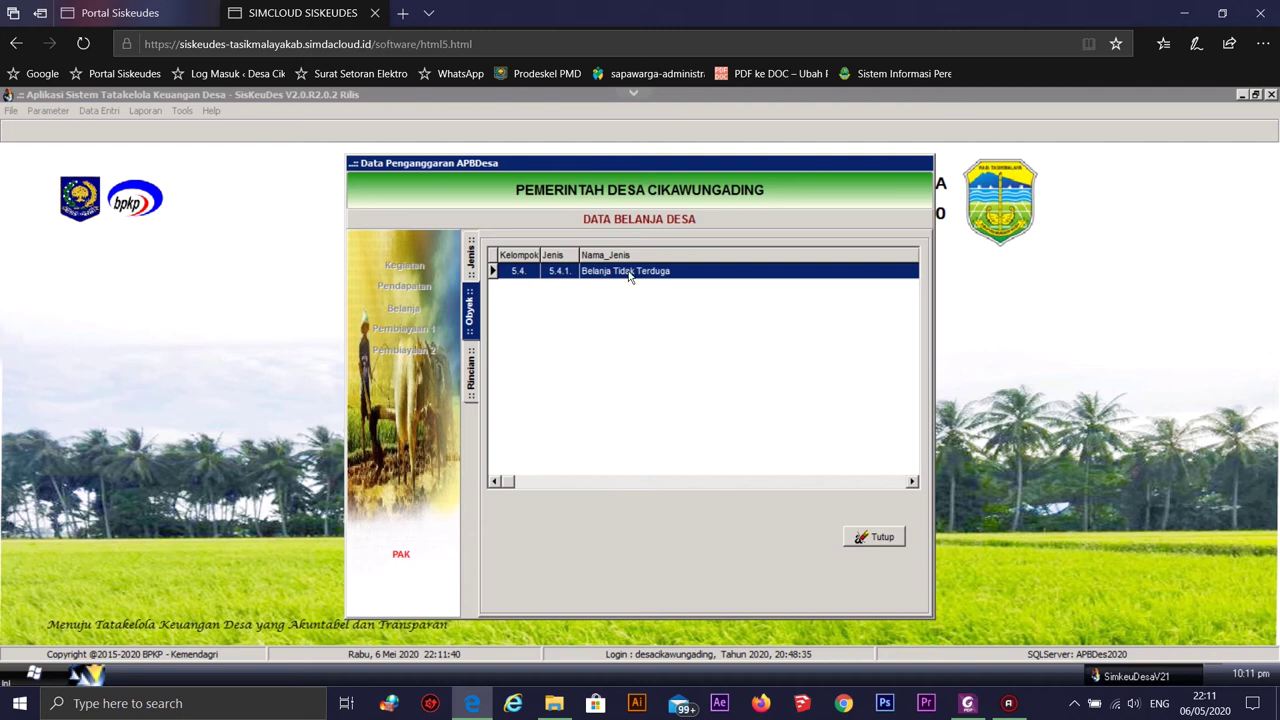
pyautogui.doubleClick(630, 271)
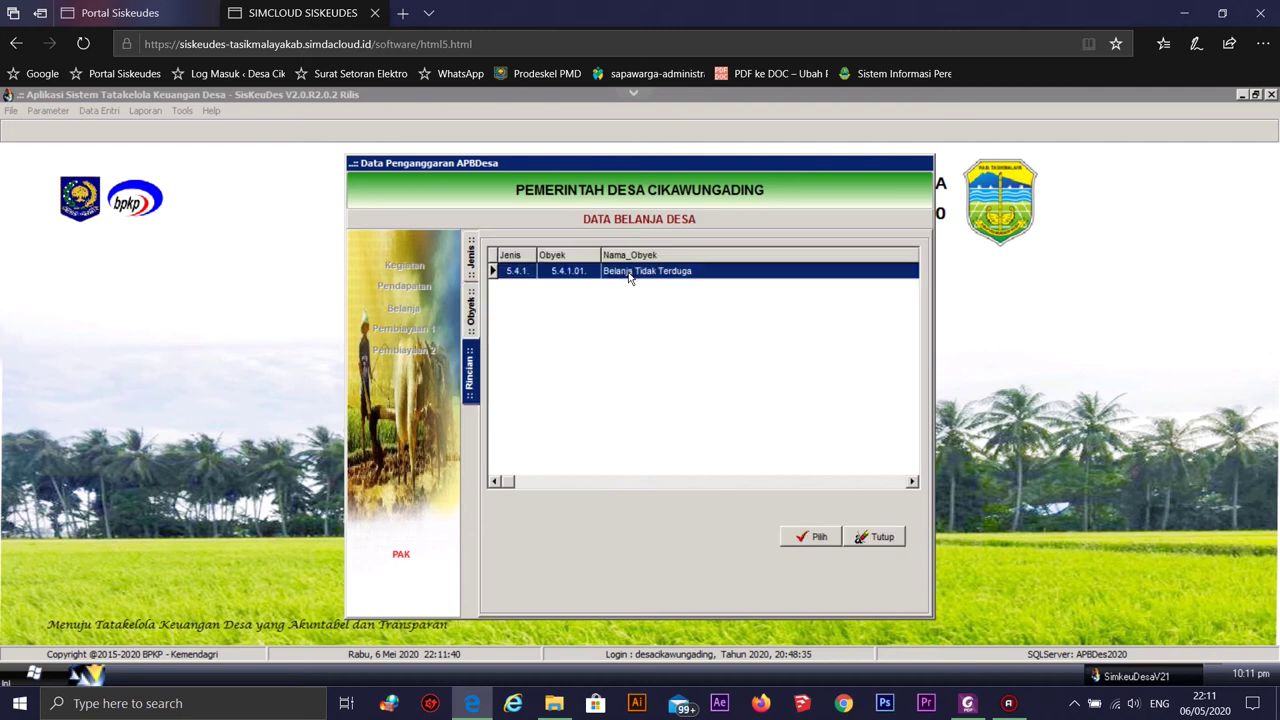
pyautogui.click(808, 540)
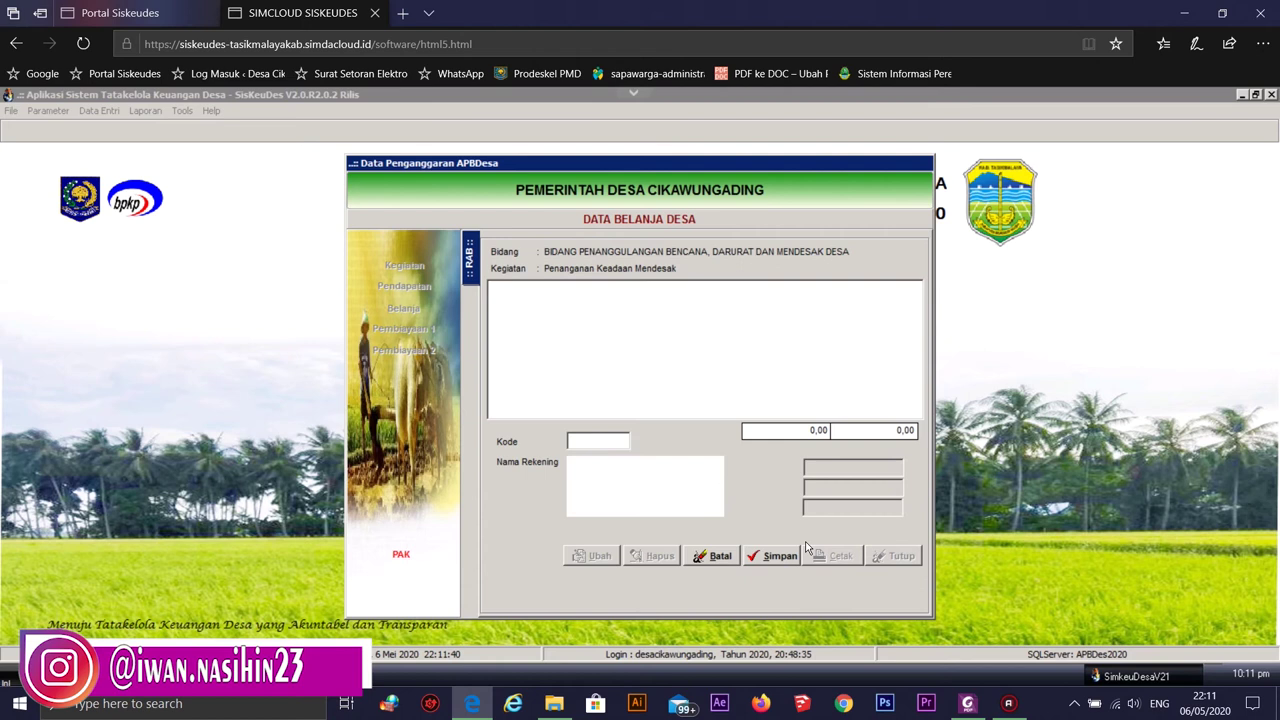
pyautogui.click(768, 557)
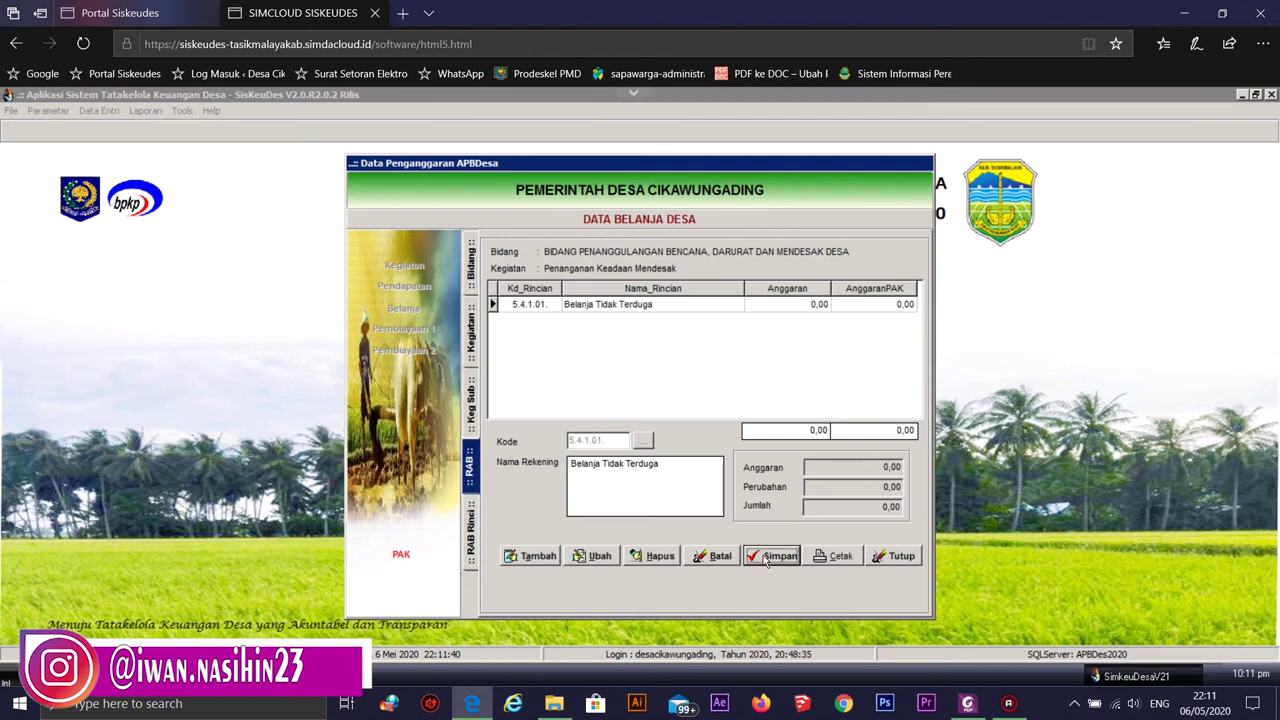
# Add a detail line under Belanja Tidak Terduga with the description "Bantuan Langsung Tunai ( BLT )"
pyautogui.doubleClick(632, 304)
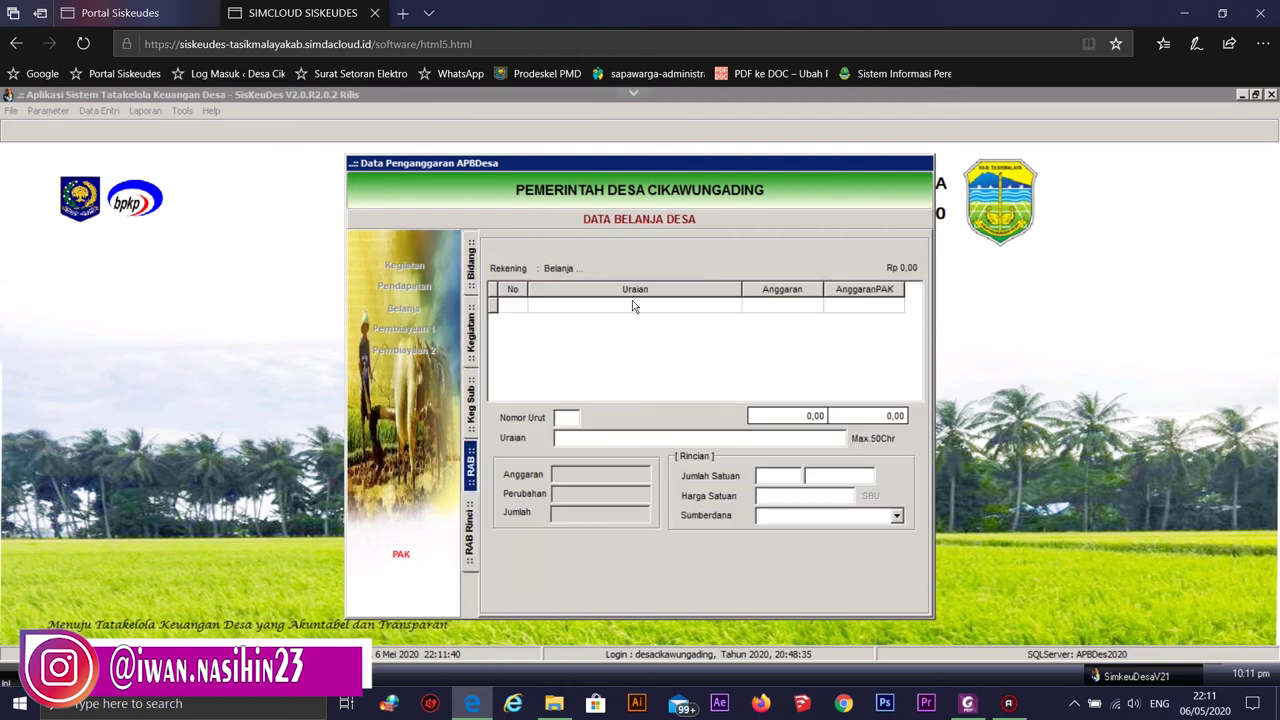
pyautogui.click(539, 555)
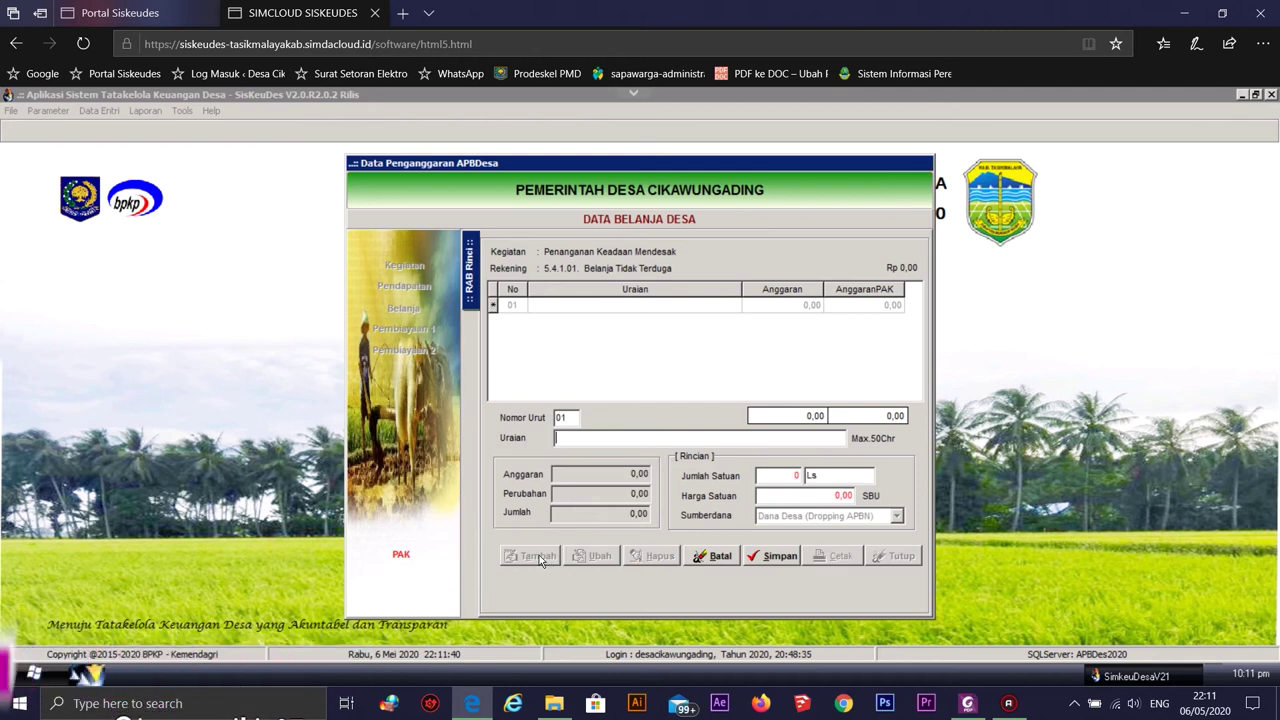
pyautogui.write('Bantu')
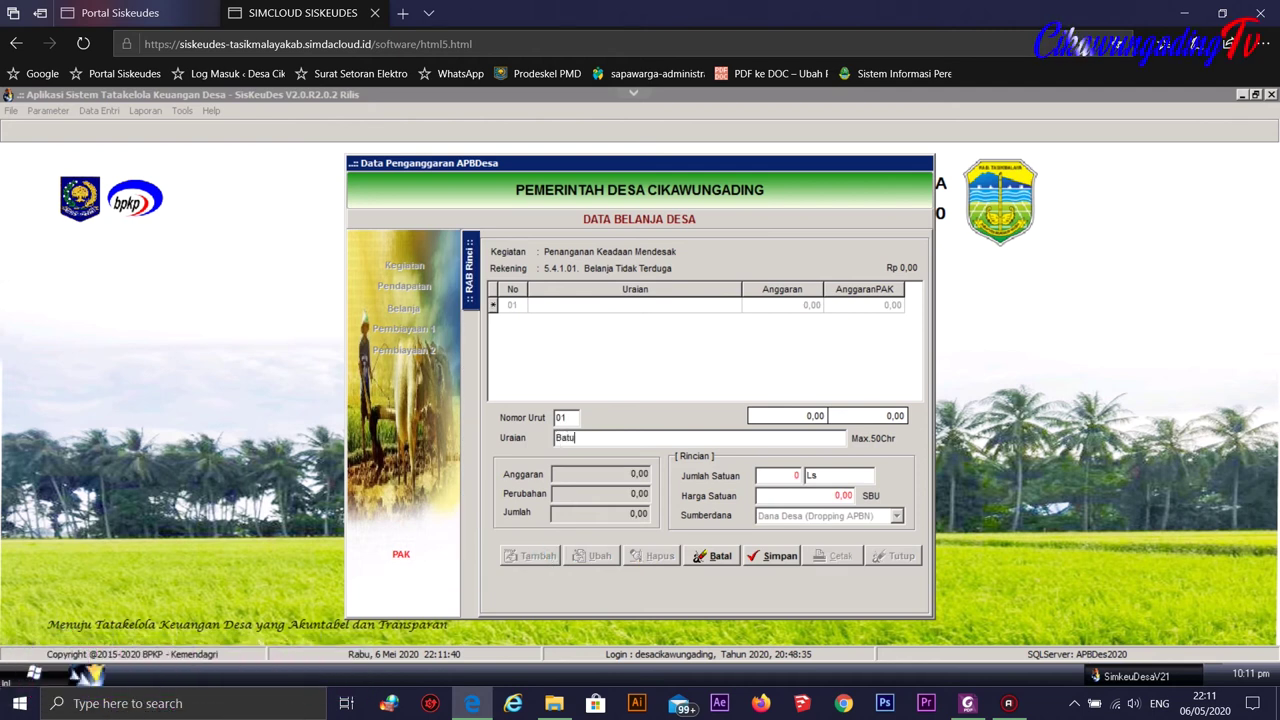
pyautogui.press('BackSpace')
pyautogui.press('BackSpace')
pyautogui.write('ntuan Langsung Tunai ( BLT')
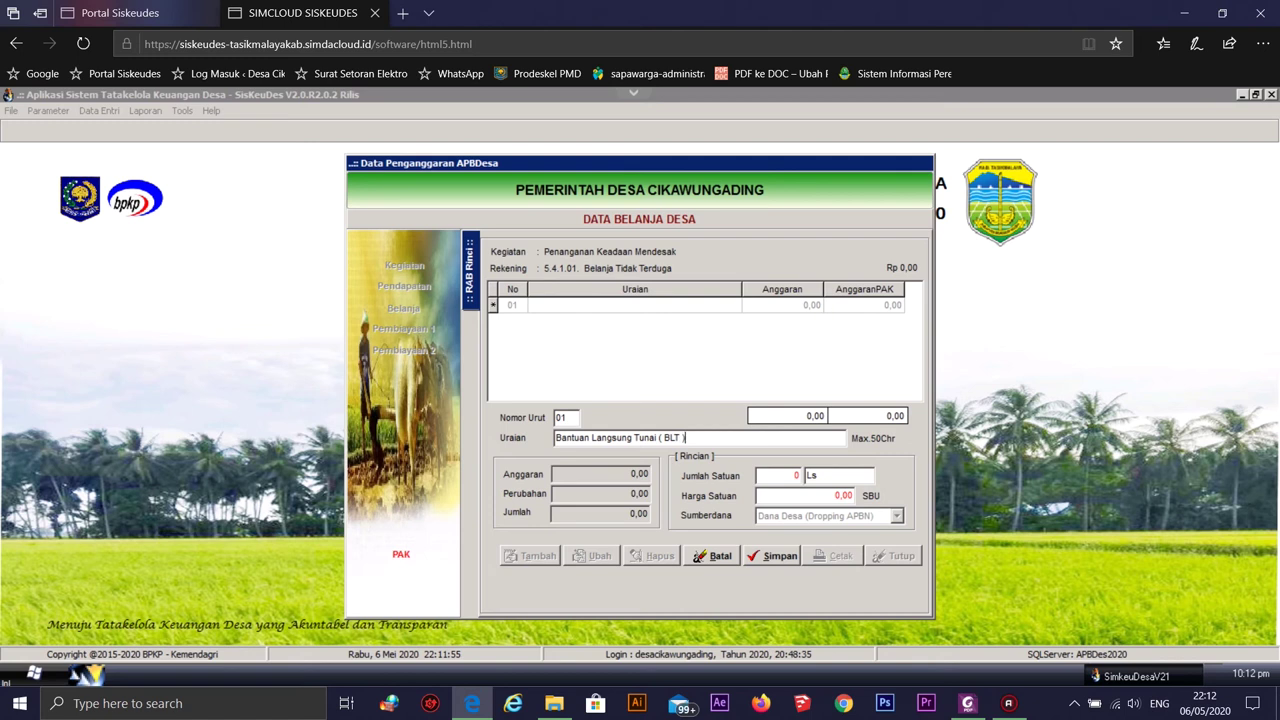
pyautogui.press('Tab')
# Set the detail line's quantity to 290 and its unit to KK
pyautogui.write('Bula')
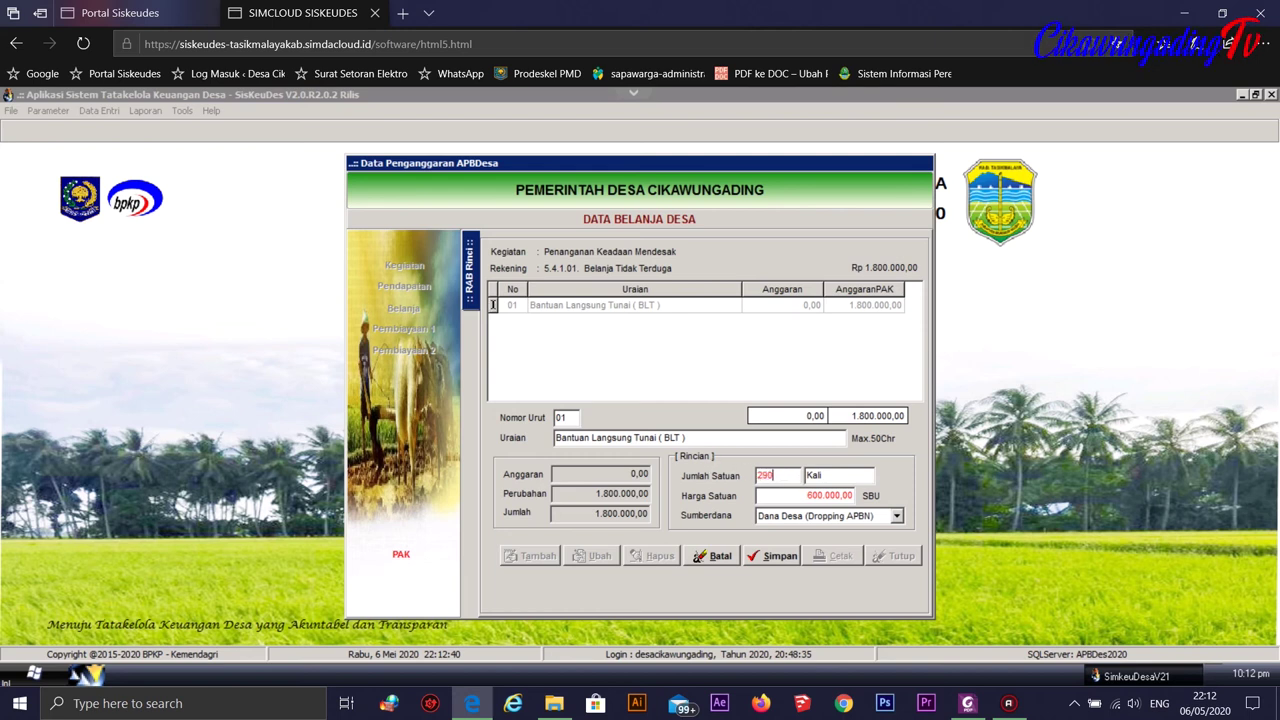
pyautogui.press('Return')
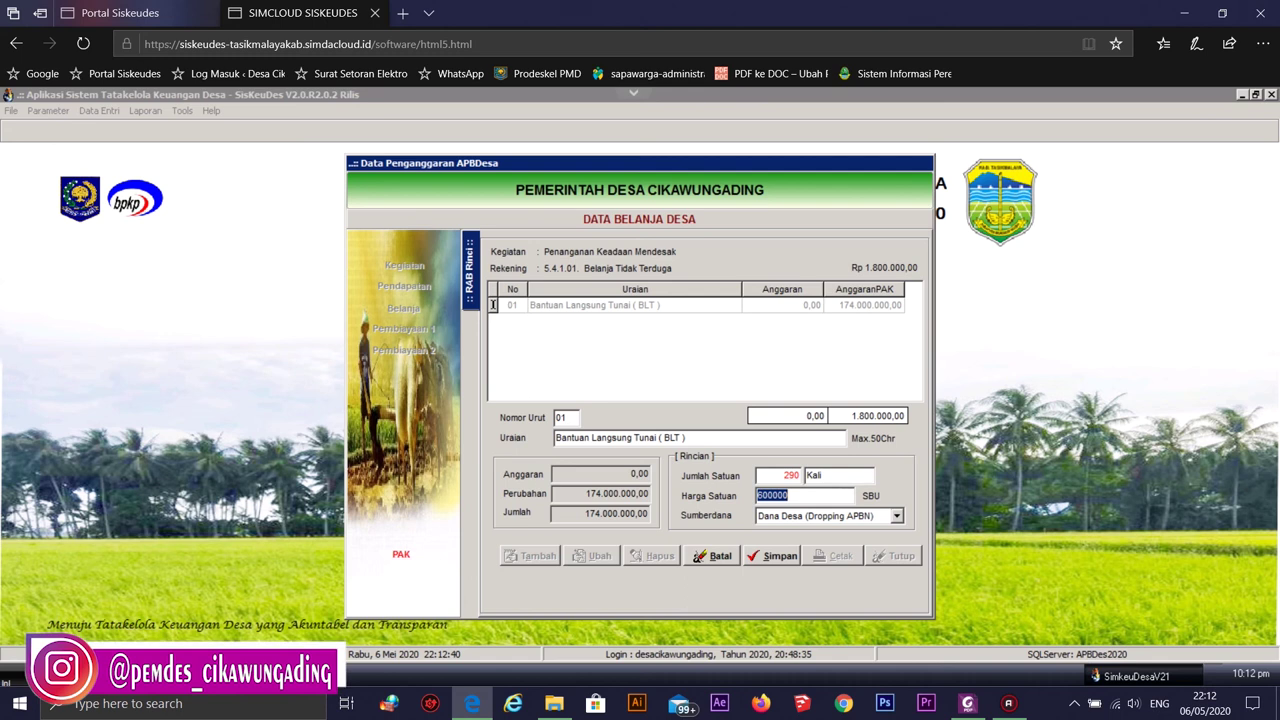
pyautogui.press('Return')
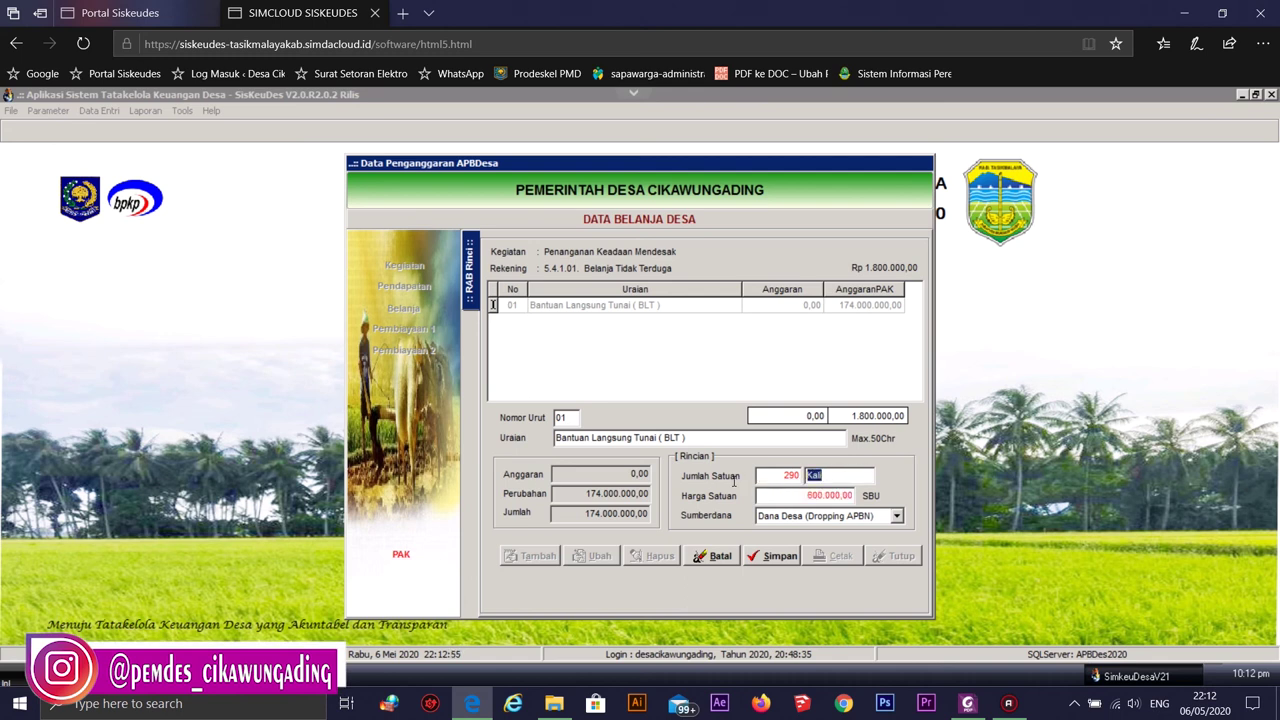
pyautogui.write('J')
pyautogui.press('Return')
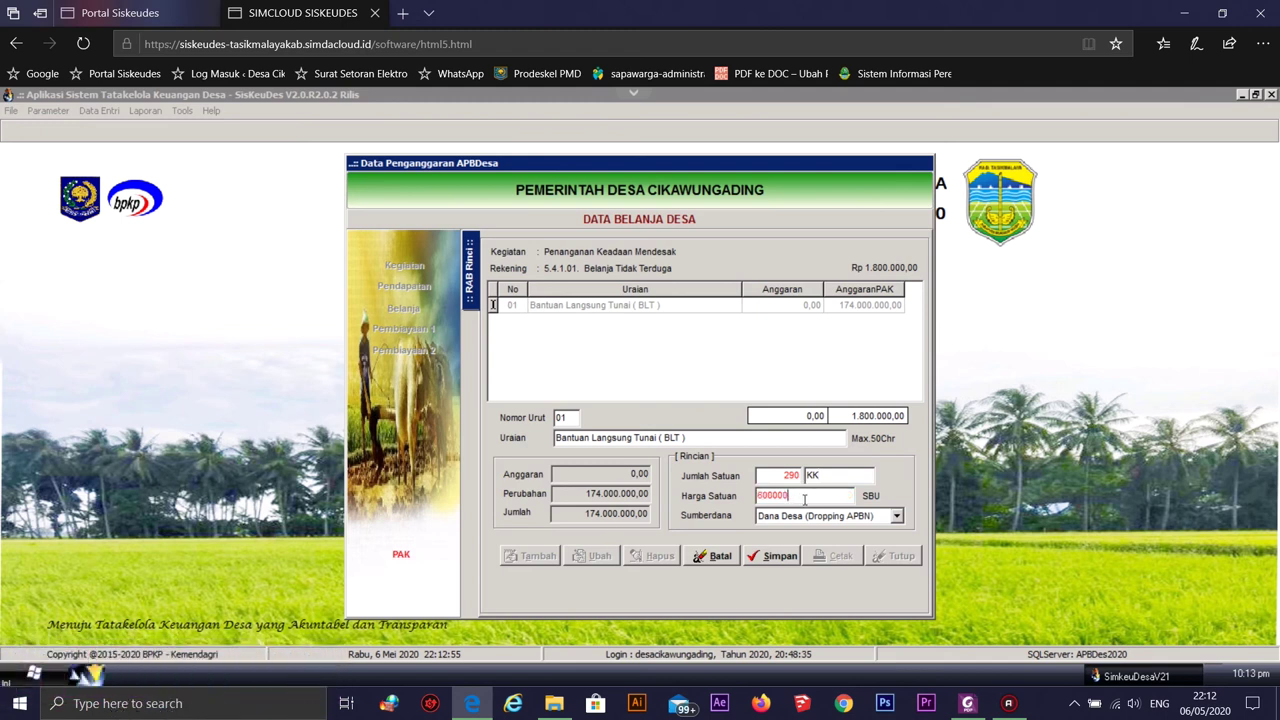
# Set the detail line's unit price (Harga Satuan) to 1.800.000 and save the line
pyautogui.write('1800')
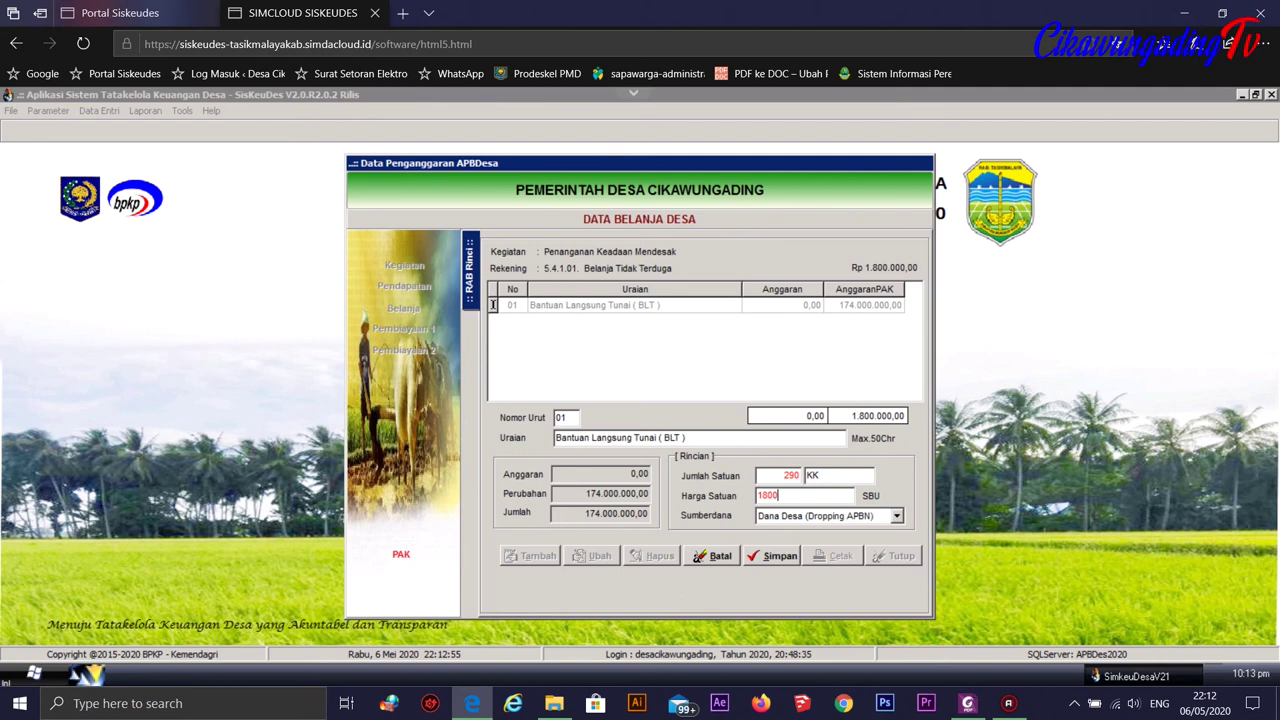
pyautogui.write('000')
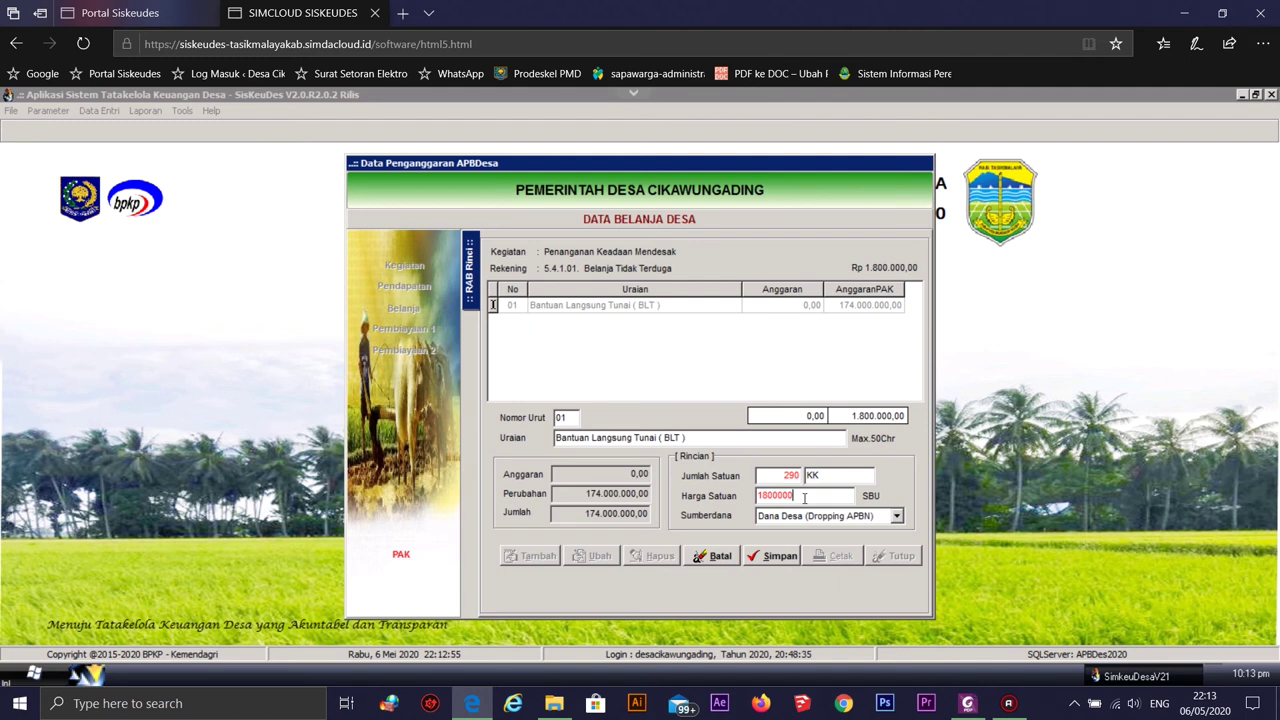
pyautogui.click(786, 557)
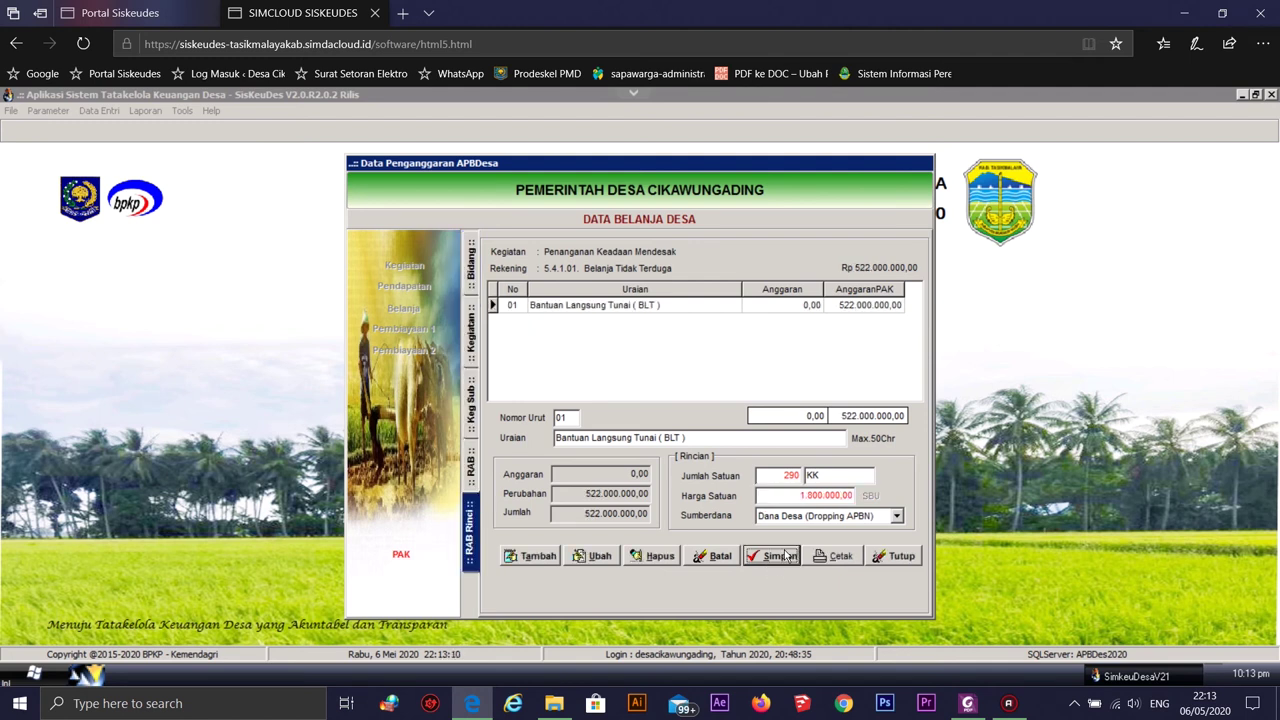
# Preview the printable RAB report of the Bantuan Langsung Tunai ( BLT ) sub-activity, and exit the budgeting form
pyautogui.click(470, 468)
pyautogui.click(475, 422)
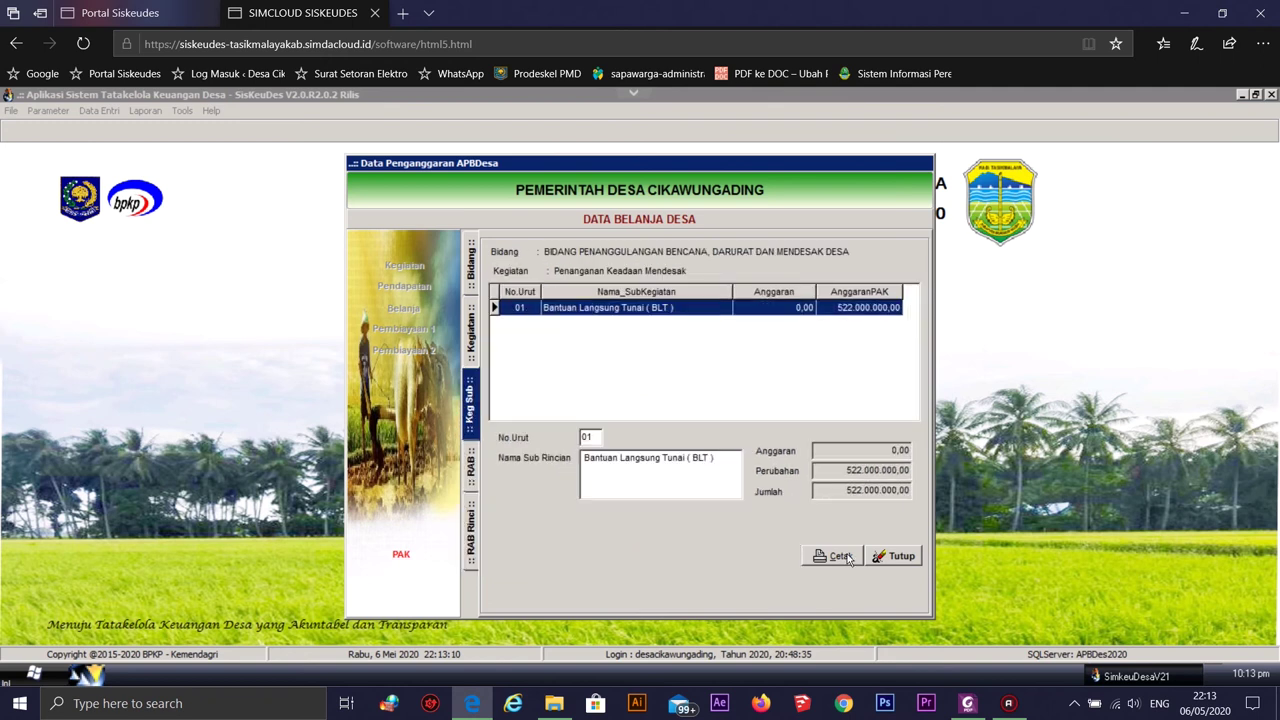
pyautogui.click(850, 559)
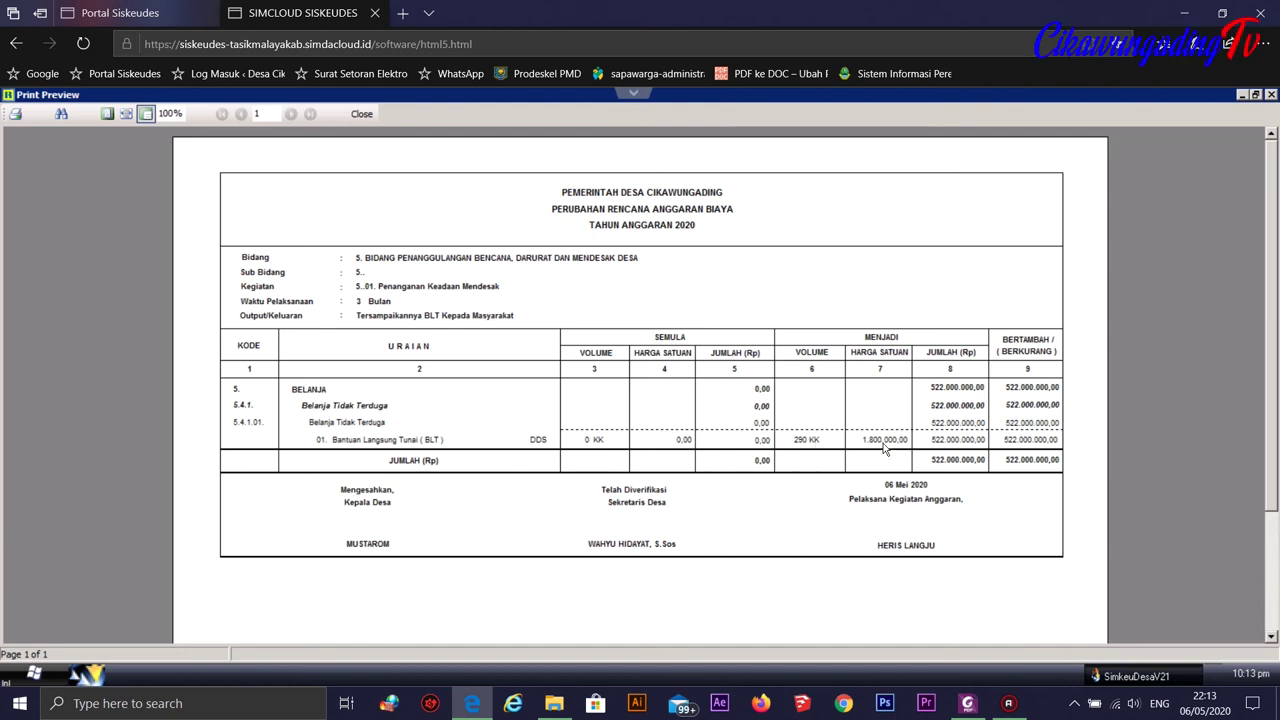
pyautogui.click(362, 114)
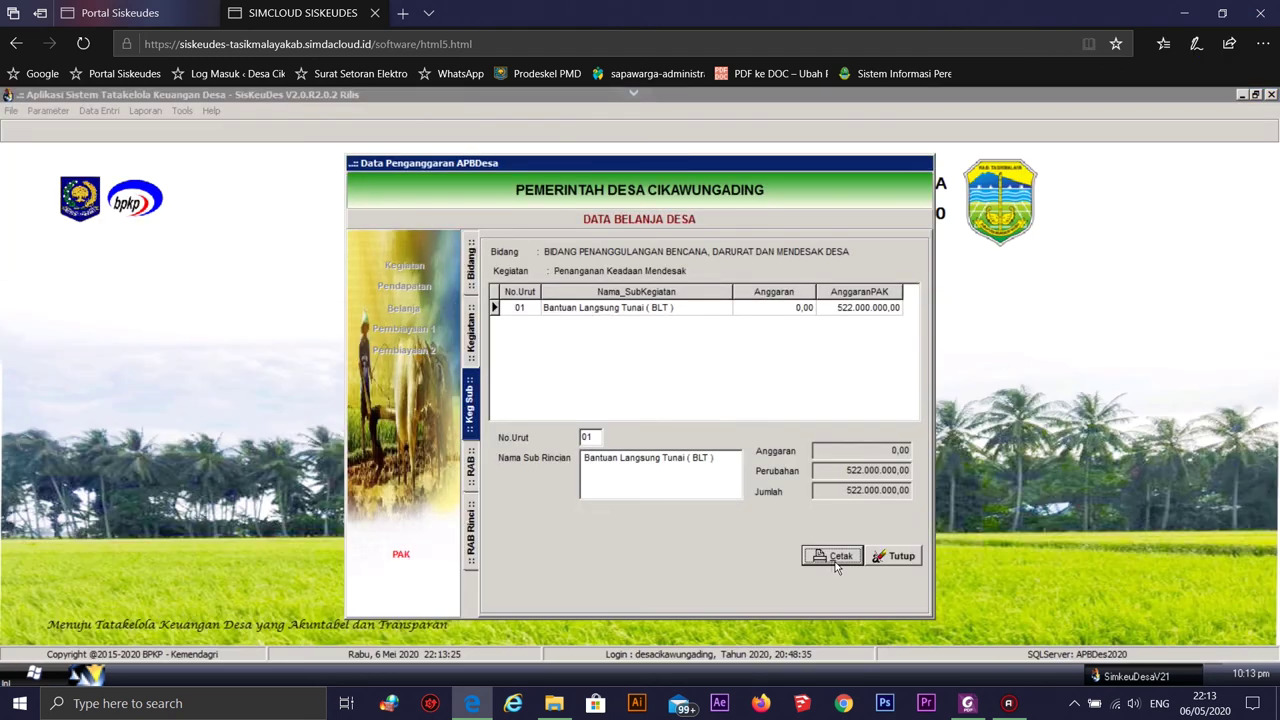
pyautogui.click(897, 558)
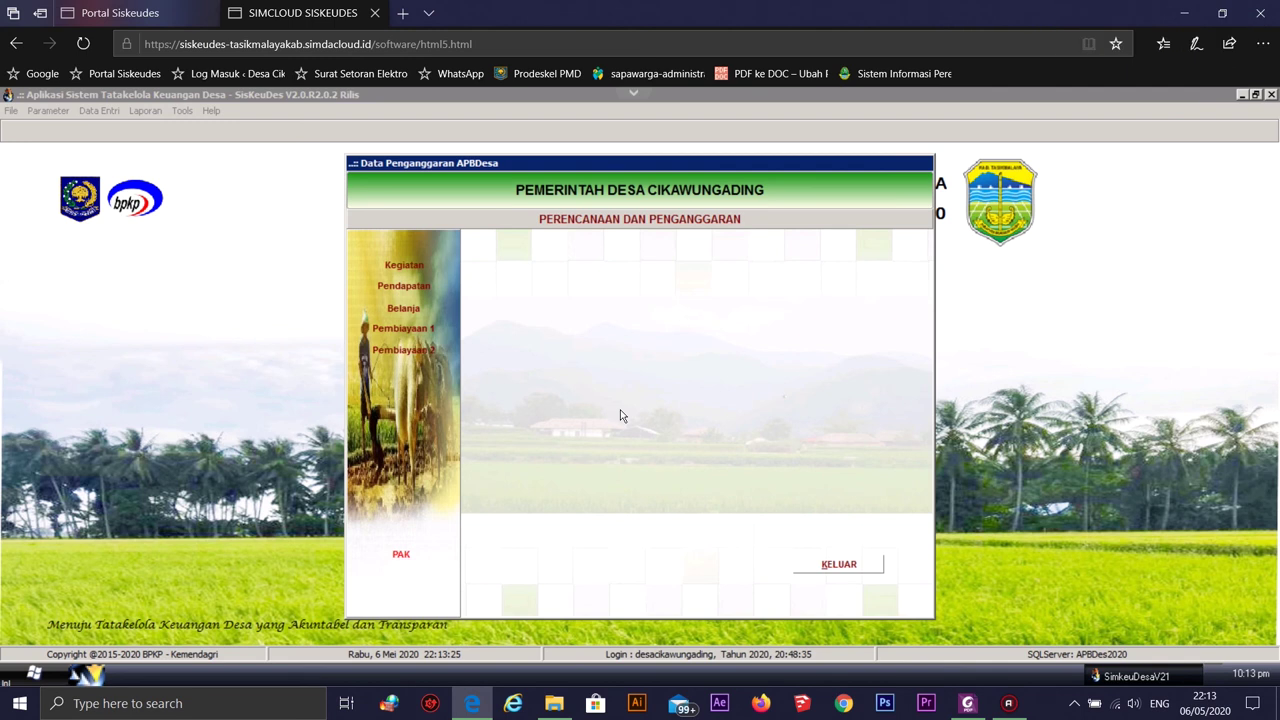
pyautogui.click(839, 565)
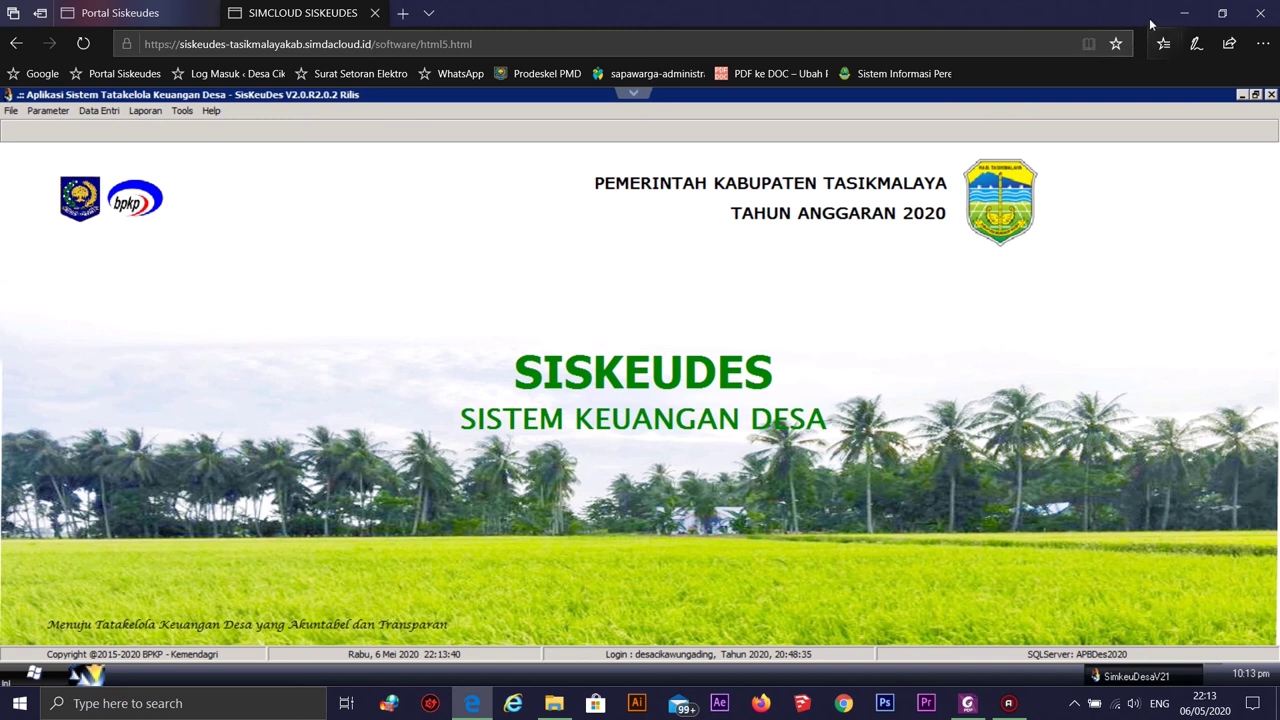